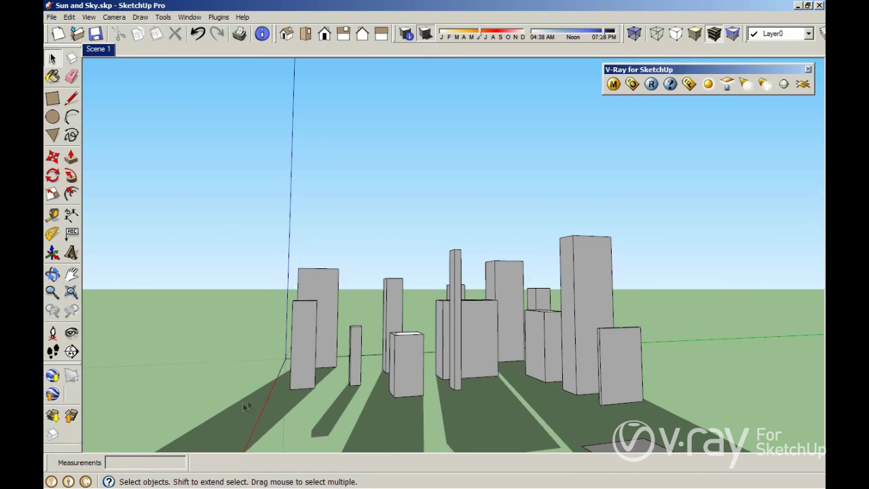
Toggle the model's shadow display off and on, and review the time and date in Shadow Settings.
click(426, 36)
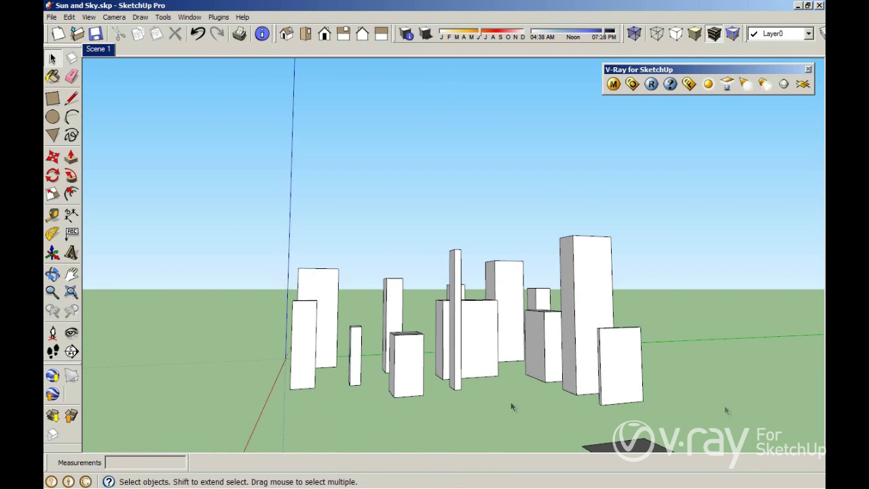
click(426, 36)
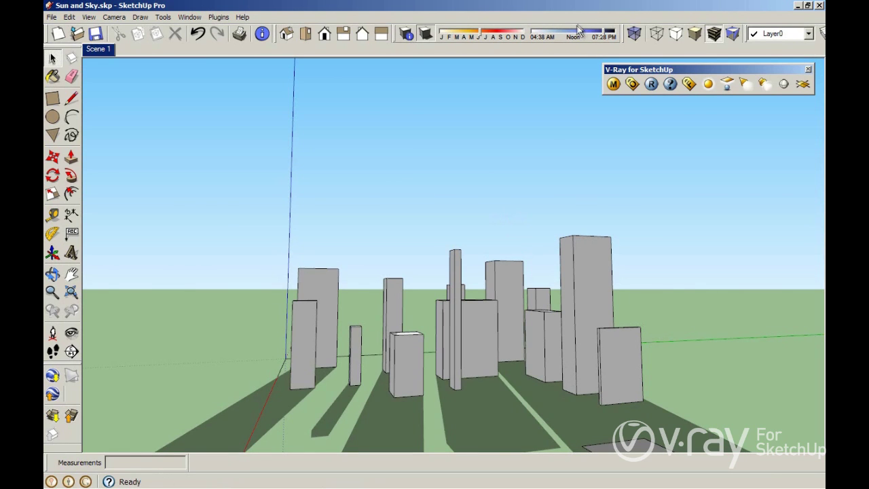
click(197, 18)
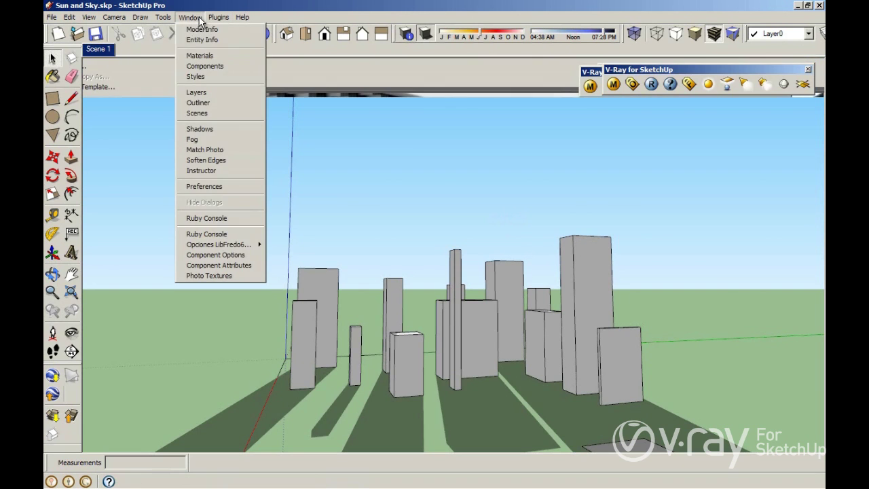
click(208, 131)
drag(468, 89, 416, 84)
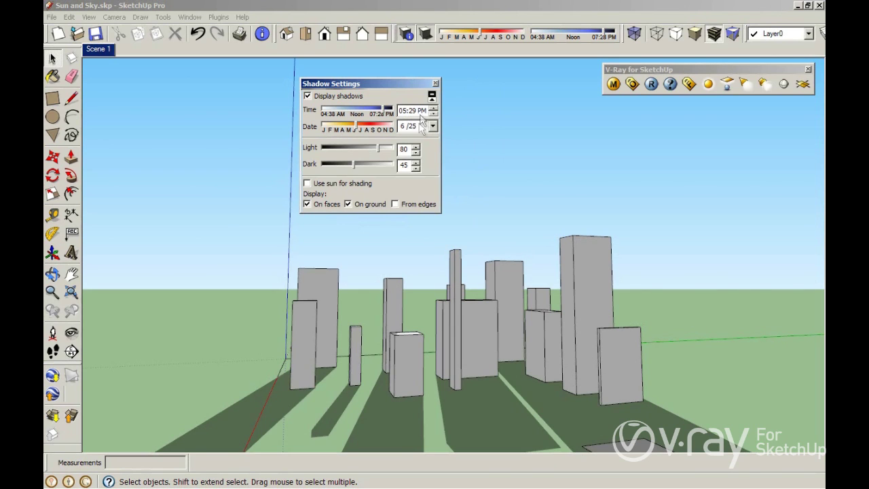
click(438, 81)
Show the V-Ray Environment options and review the TexSky textures assigned to GI Color and BG Color.
click(632, 83)
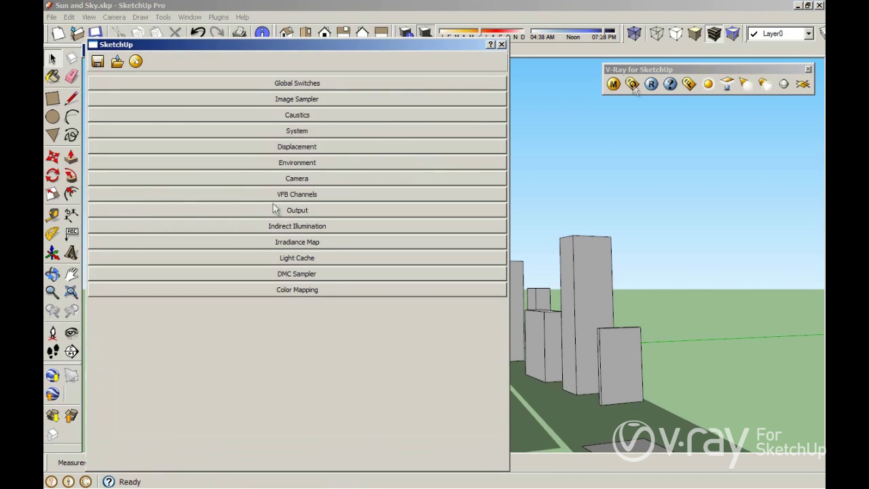
click(322, 164)
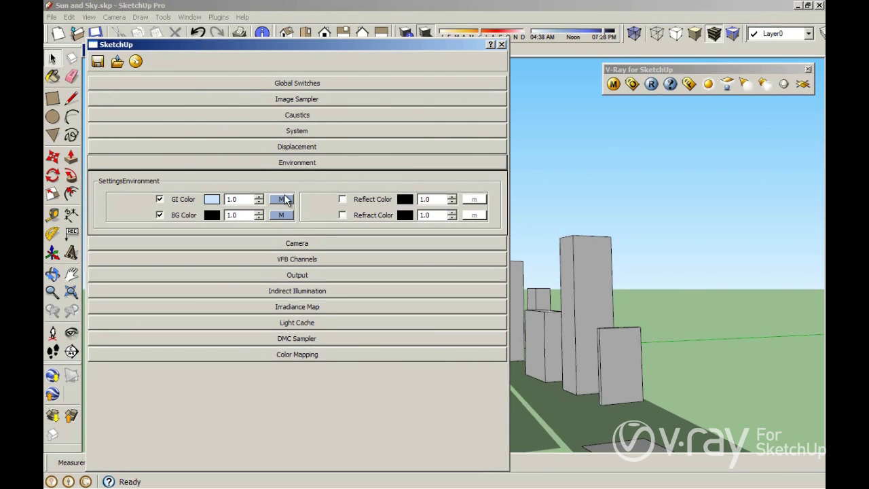
click(281, 199)
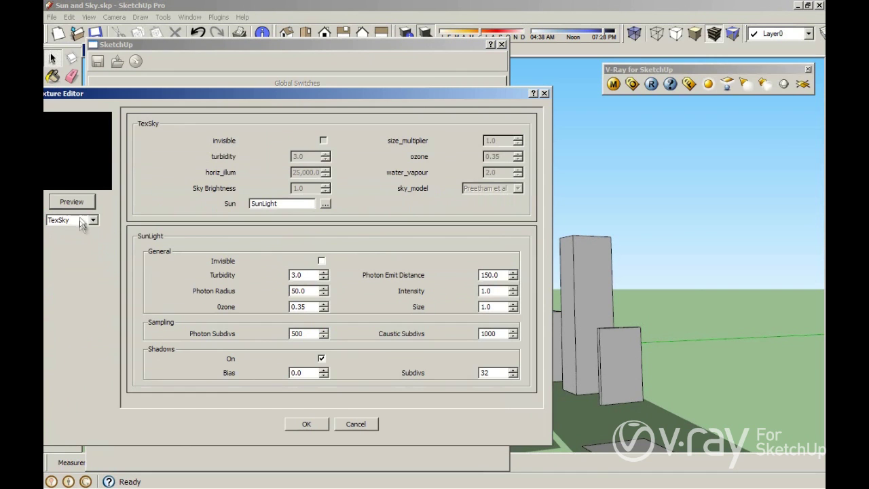
drag(180, 97, 247, 82)
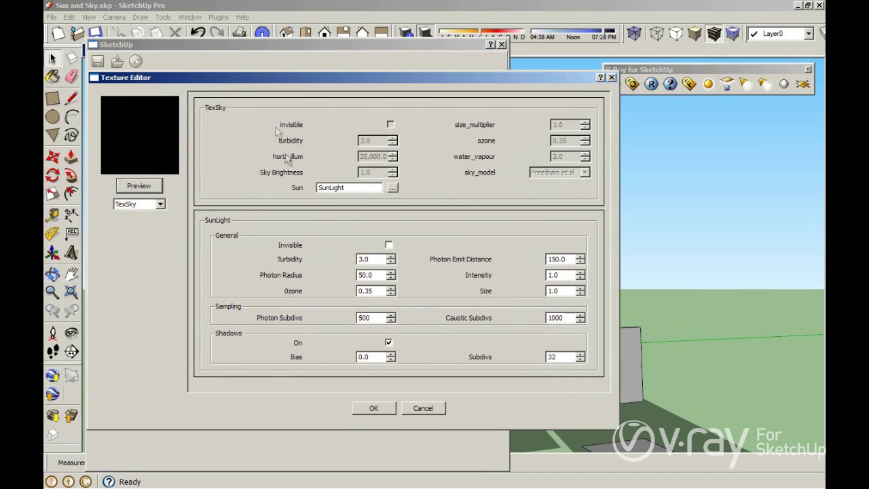
click(384, 409)
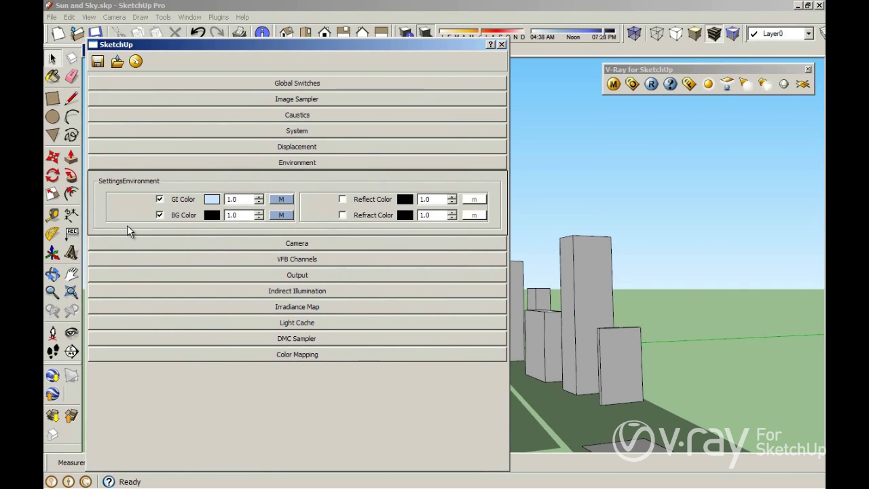
click(285, 214)
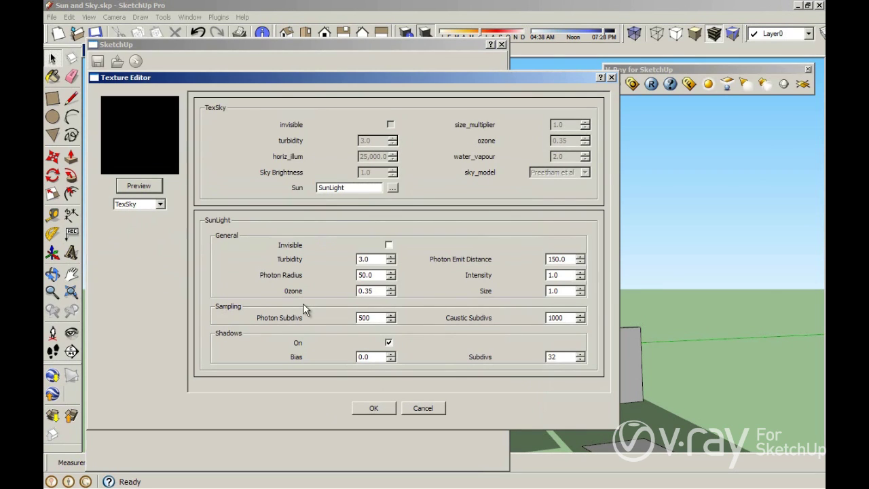
click(387, 409)
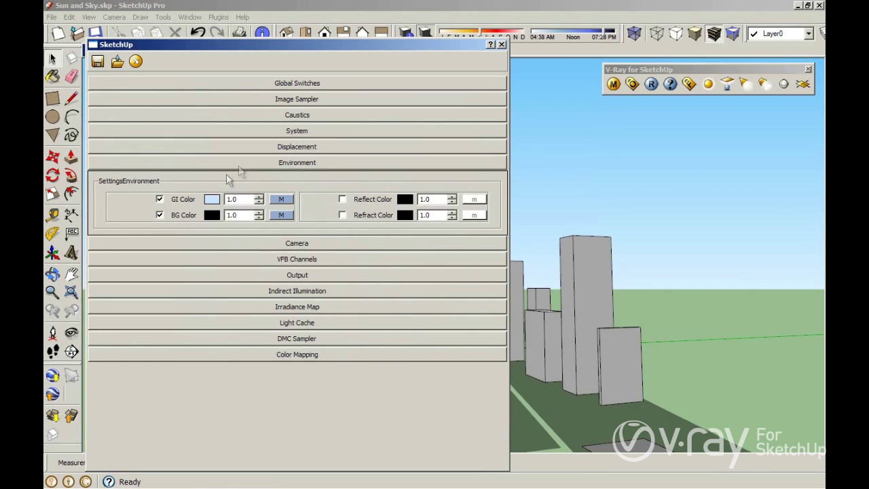
Set the Sun plugin of the BG Color TexSky texture to None.
click(283, 215)
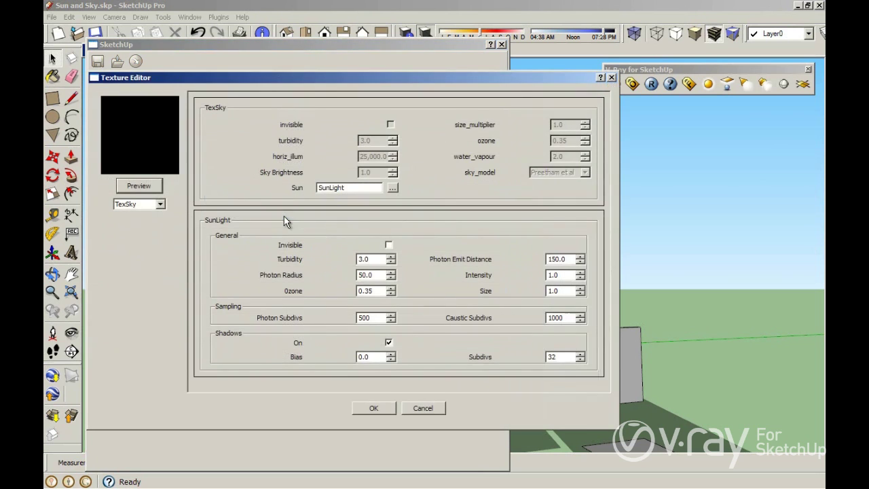
click(393, 188)
click(460, 260)
click(393, 188)
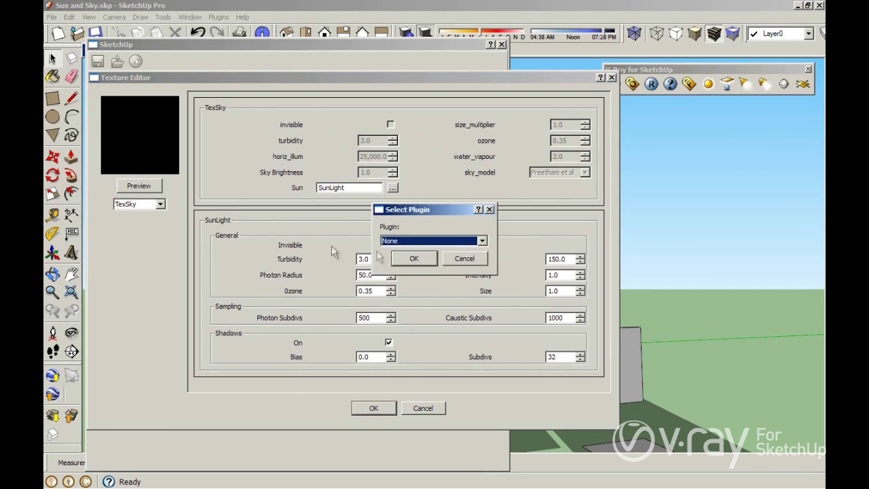
click(438, 242)
click(434, 248)
click(415, 259)
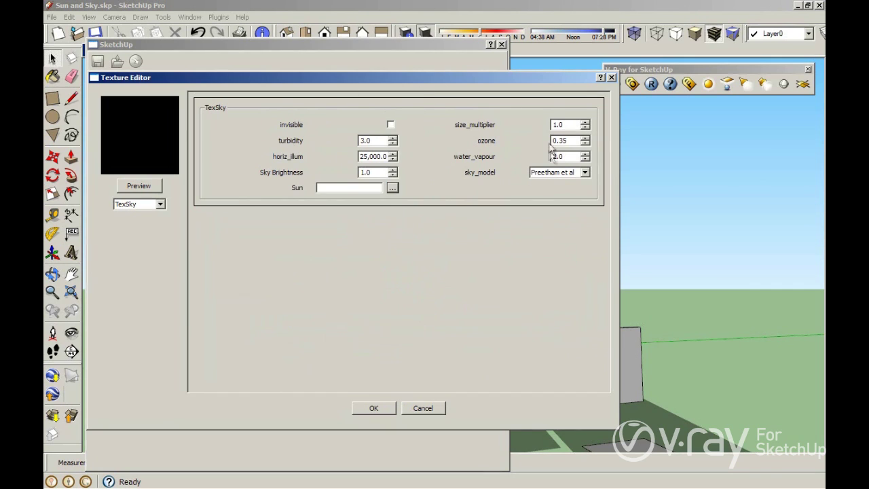
Reassign SunLight as the Sun plugin of the BG Color TexSky texture.
click(393, 188)
click(432, 241)
click(421, 257)
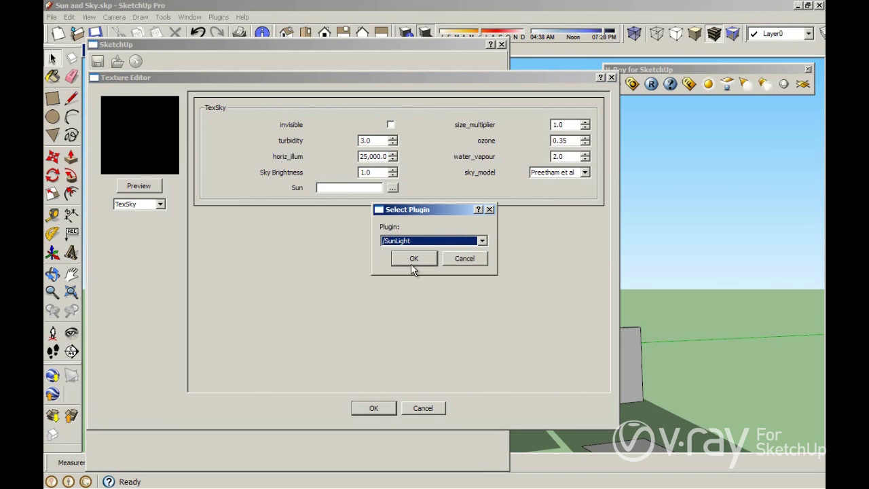
click(412, 258)
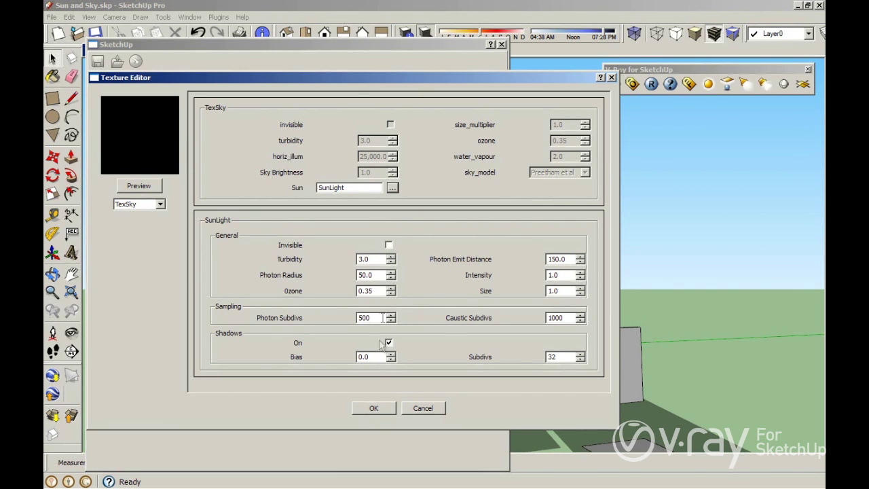
Set the SunLight turbidity in the BG Color sky texture to 6 and accept the texture.
key(shift+Tab)
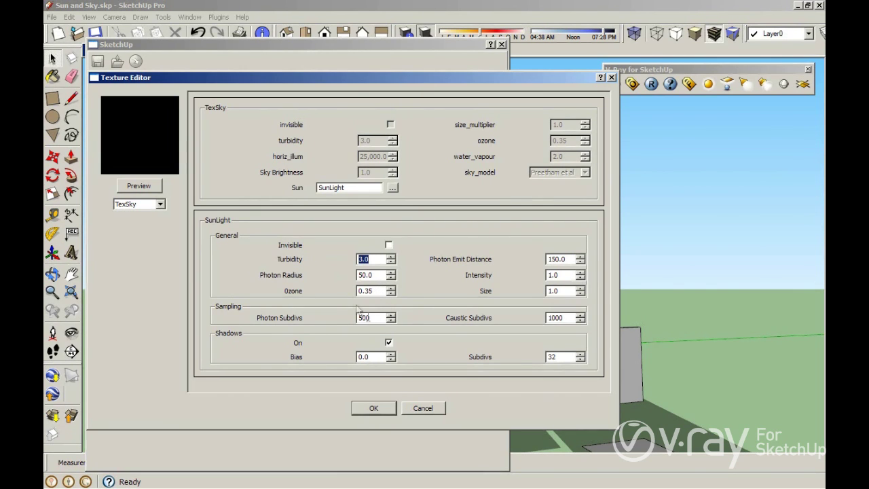
text(6)
drag(191, 80, 359, 83)
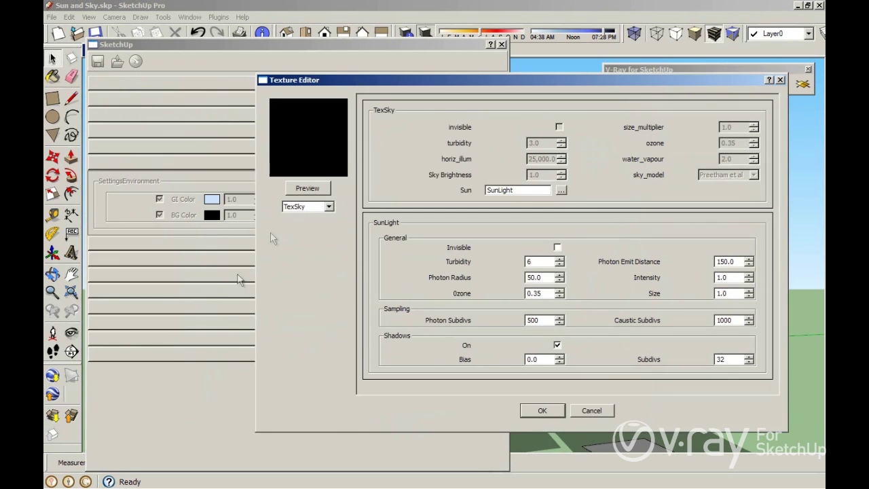
click(542, 410)
Enter .3 as the SunLight turbidity in the GI Color sky texture, and restore the value to 3.0.
click(292, 199)
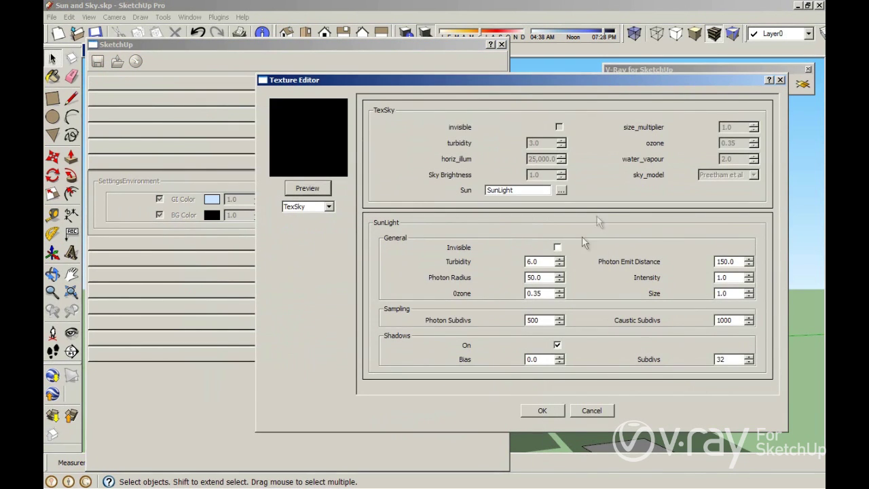
drag(544, 258, 514, 261)
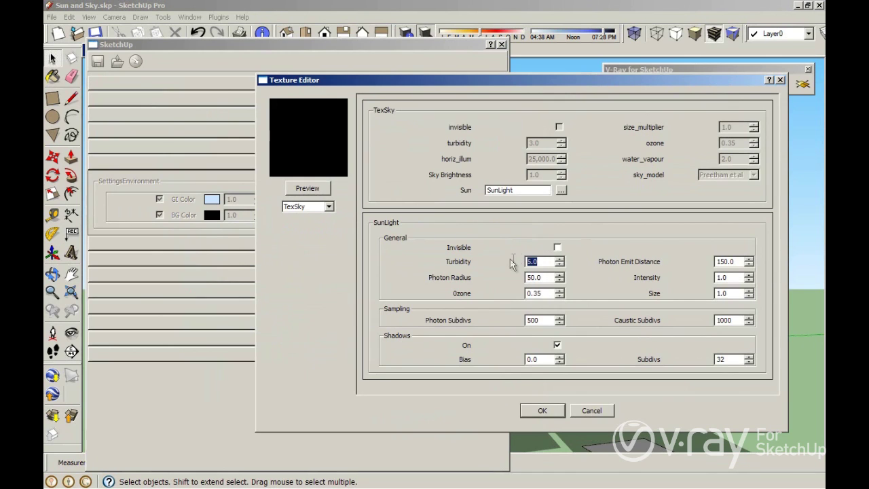
text(.3)
drag(526, 80, 414, 60)
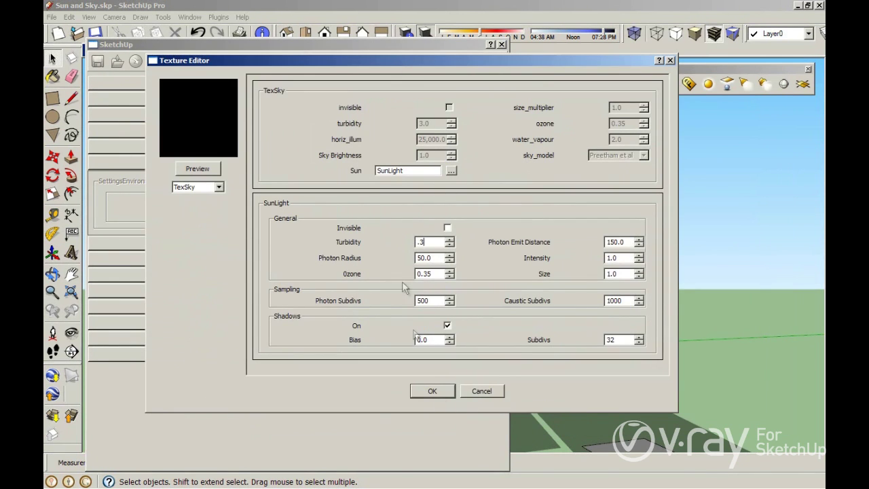
click(451, 245)
click(451, 245)
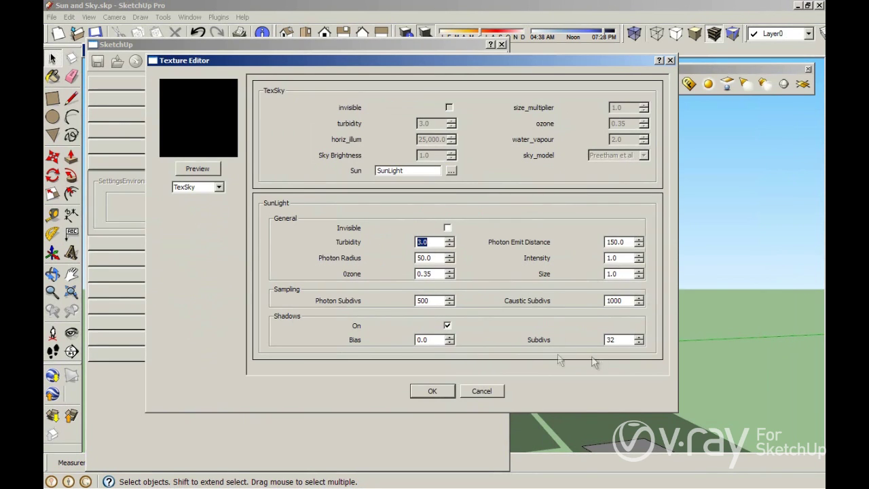
click(442, 392)
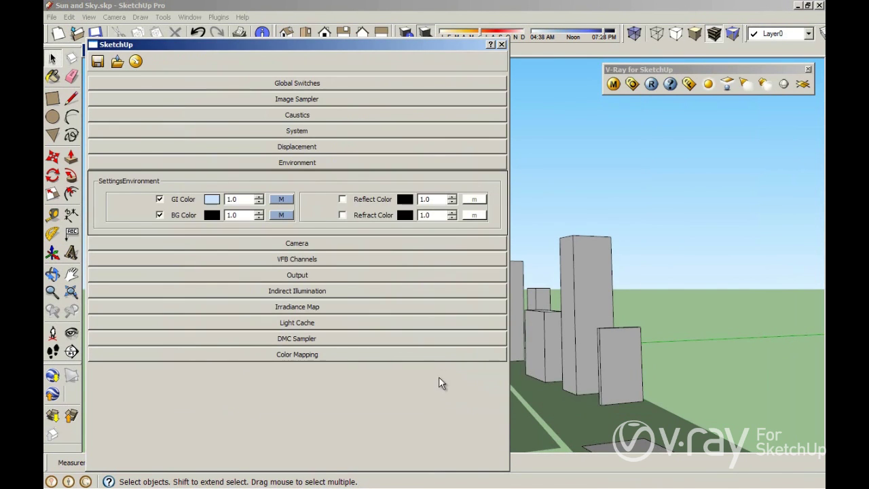
Render the city scene with V-Ray and review the Color Mapping settings while the image is being calculated.
click(652, 84)
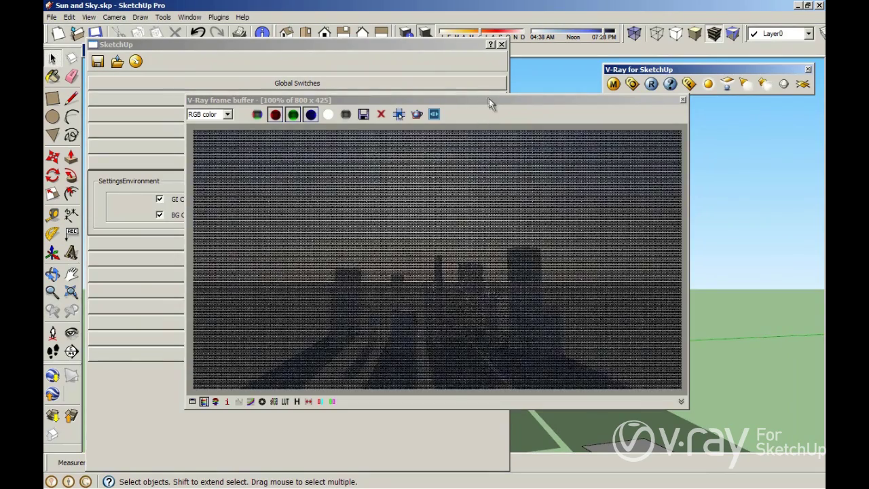
drag(505, 102, 585, 96)
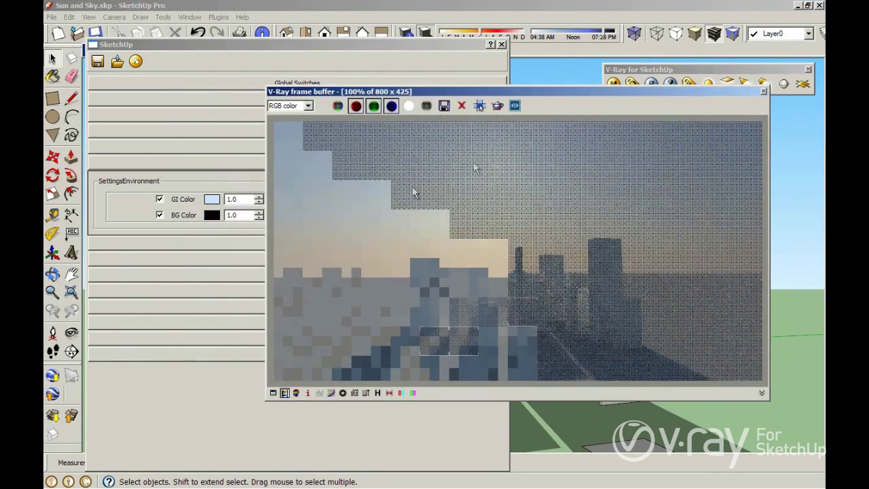
click(180, 373)
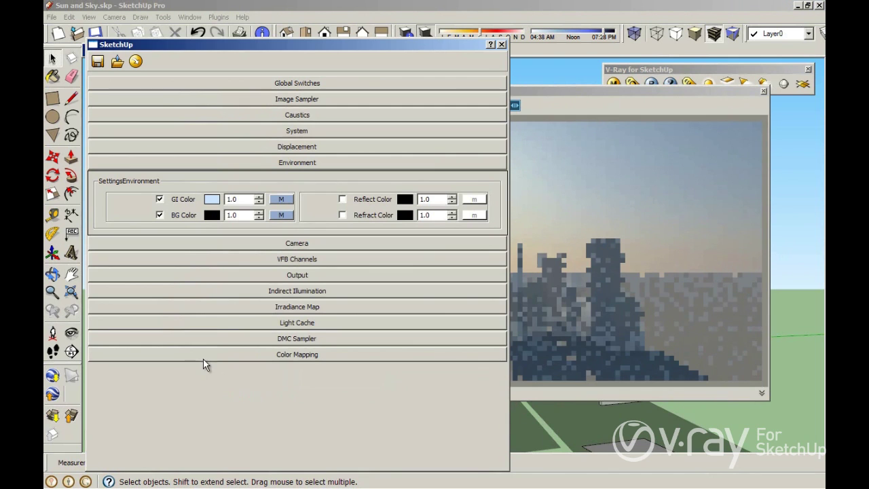
click(203, 355)
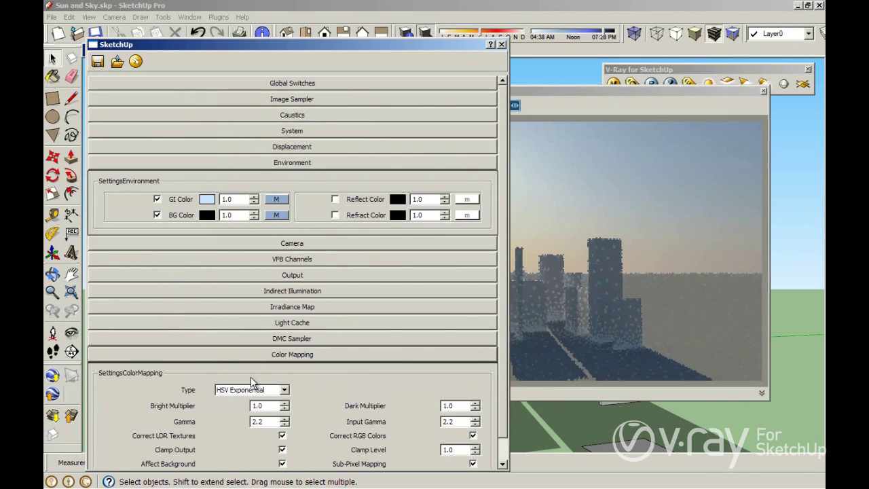
click(306, 357)
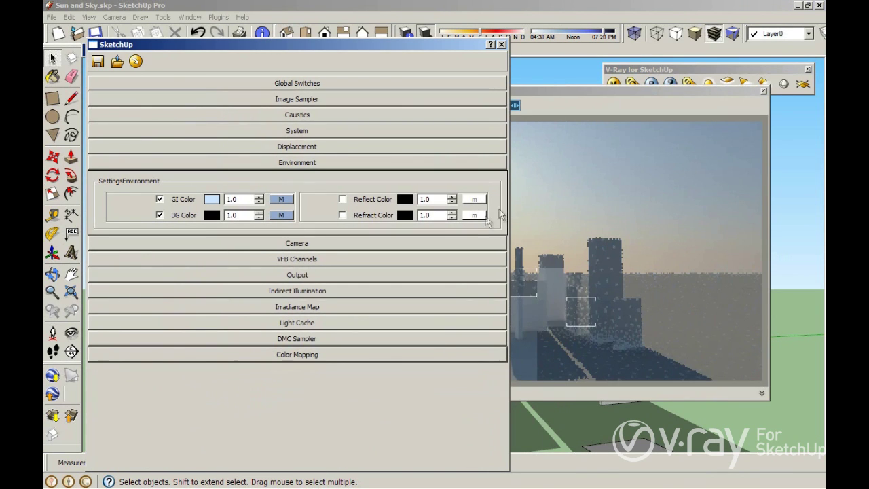
click(550, 94)
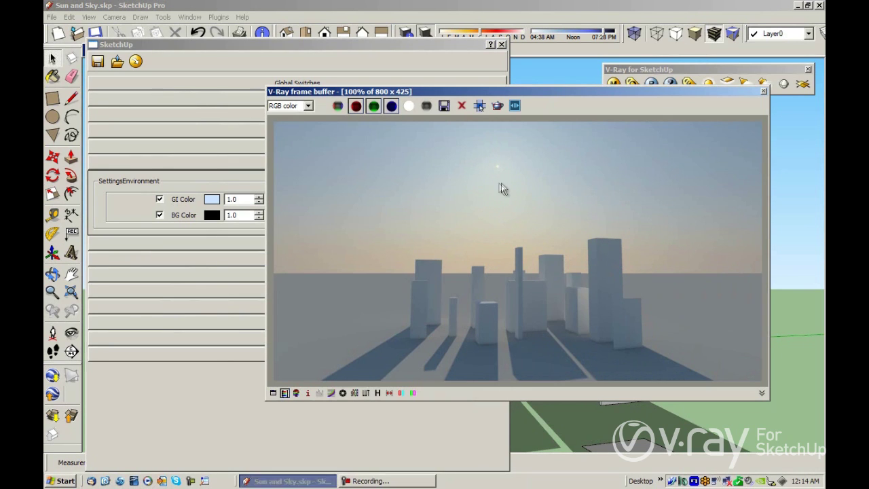
click(236, 184)
click(282, 200)
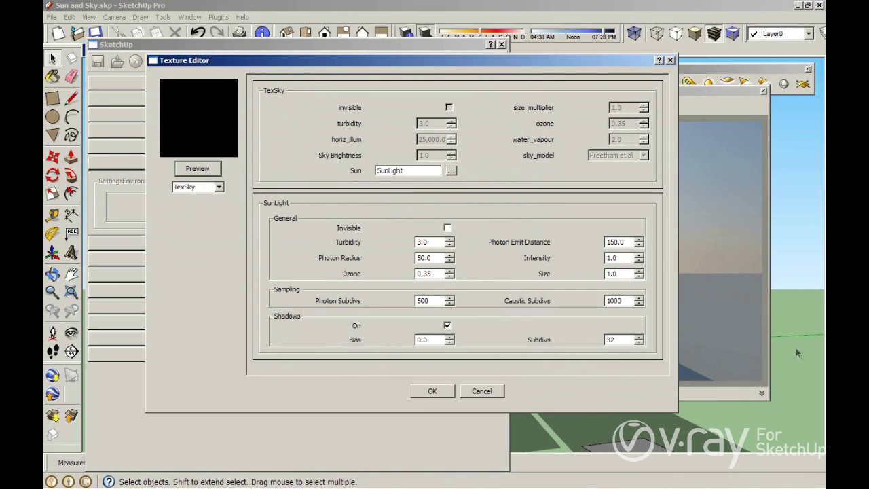
click(482, 391)
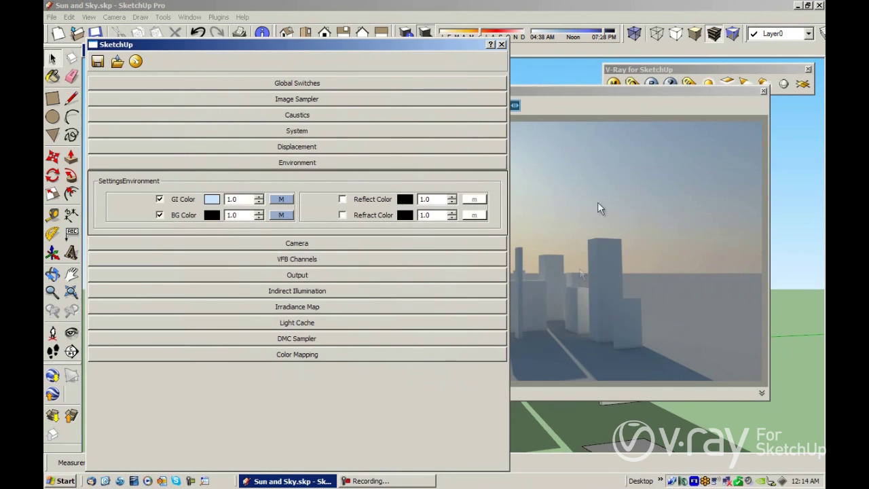
Mark a render region in the frame buffer covering the image from just left of the sun to the right edge.
click(581, 94)
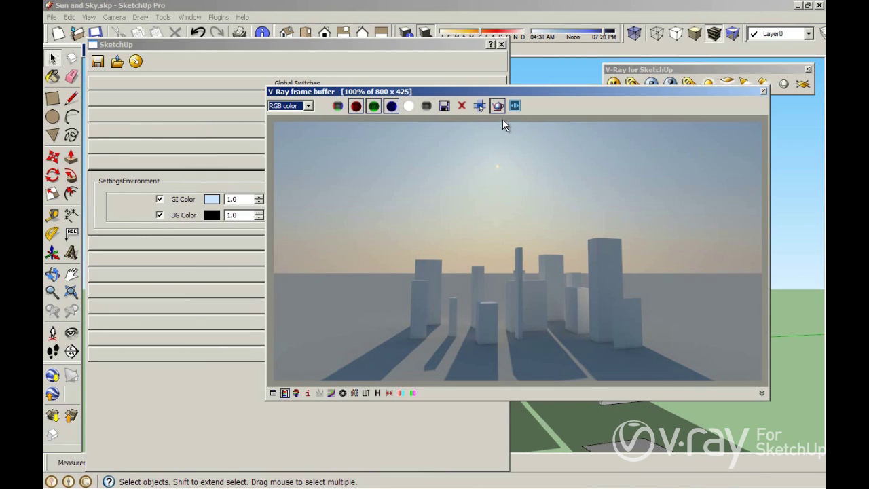
drag(494, 134, 767, 370)
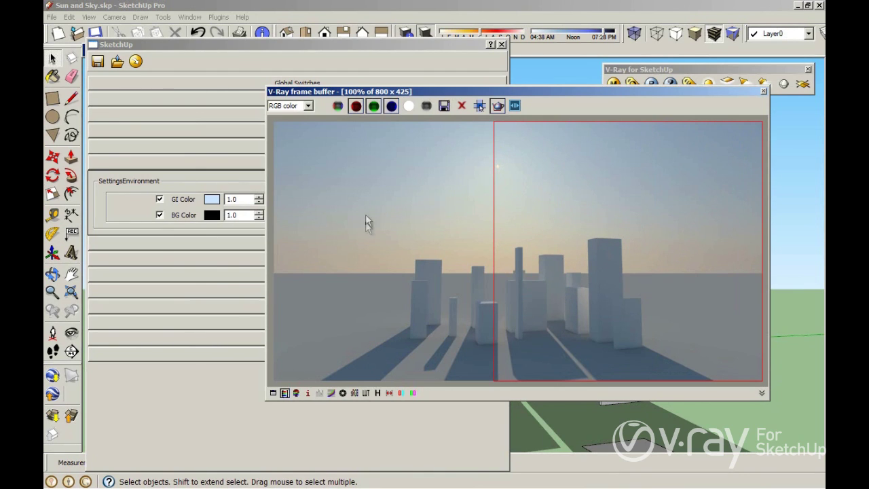
Set the SunLight turbidity in the GI Color sky texture to 7 and accept the texture.
click(217, 189)
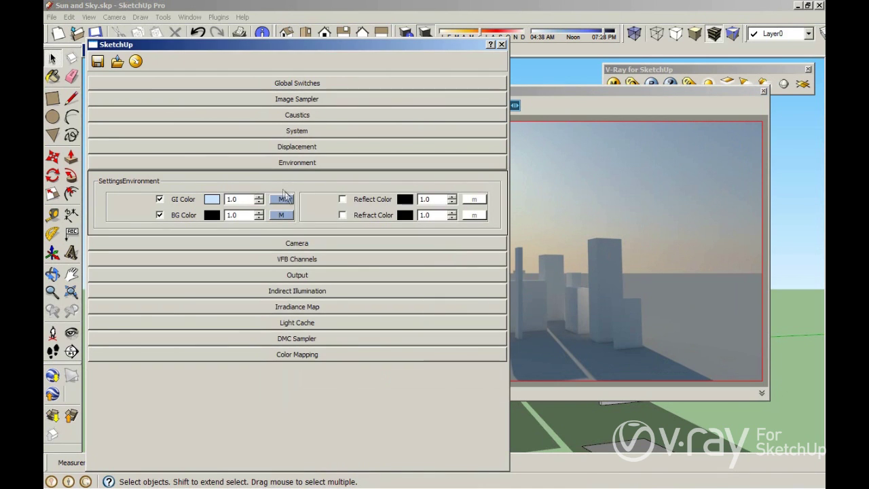
click(283, 197)
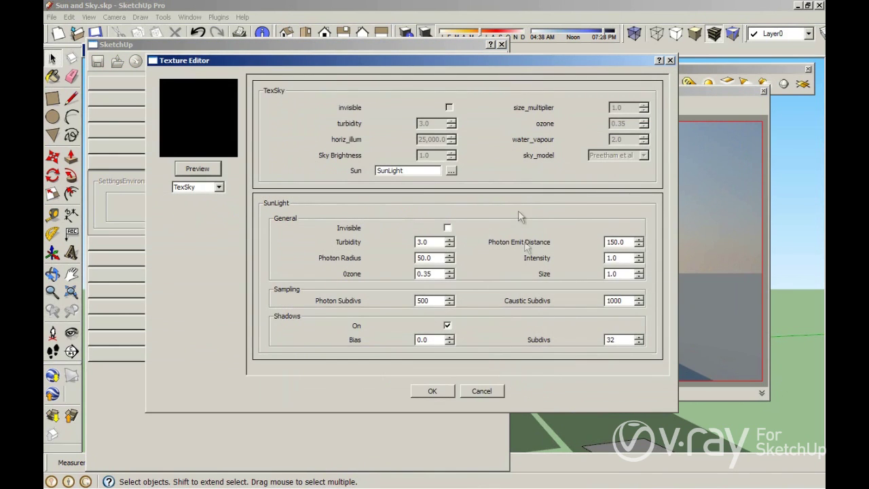
drag(438, 242, 403, 243)
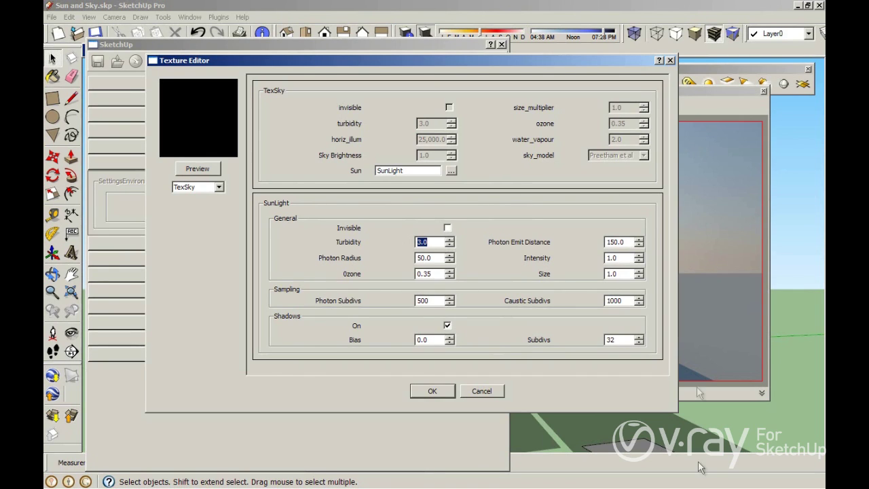
text(7)
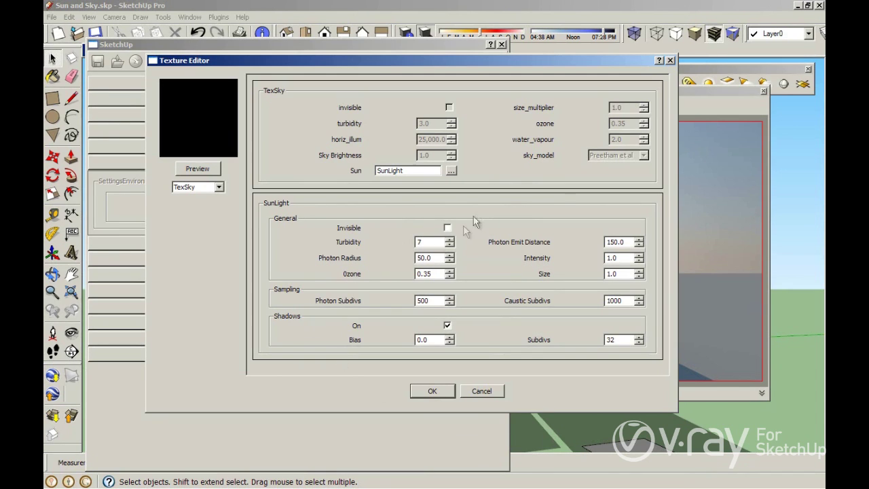
click(435, 394)
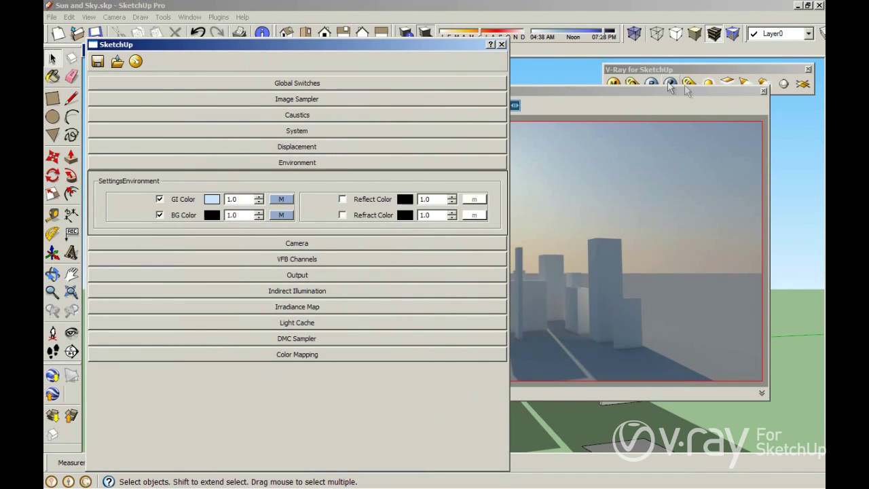
Render the marked region with V-Ray, turn region rendering off and start a full-frame render.
click(670, 84)
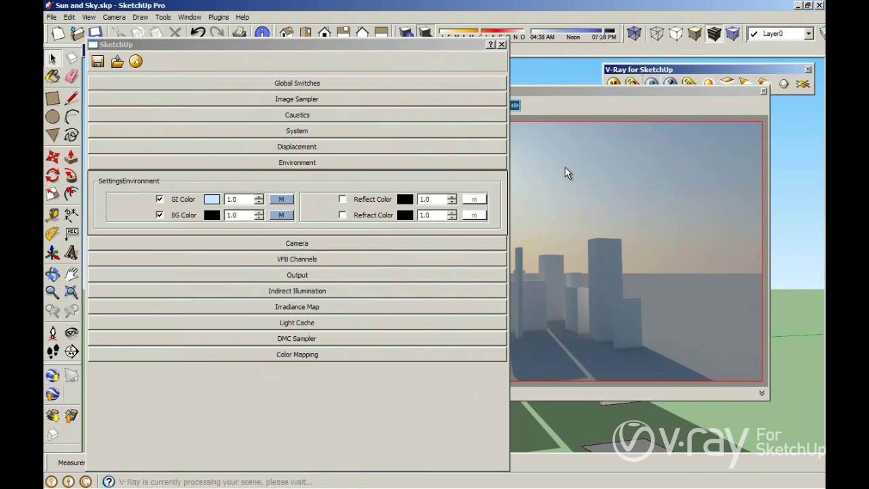
click(598, 98)
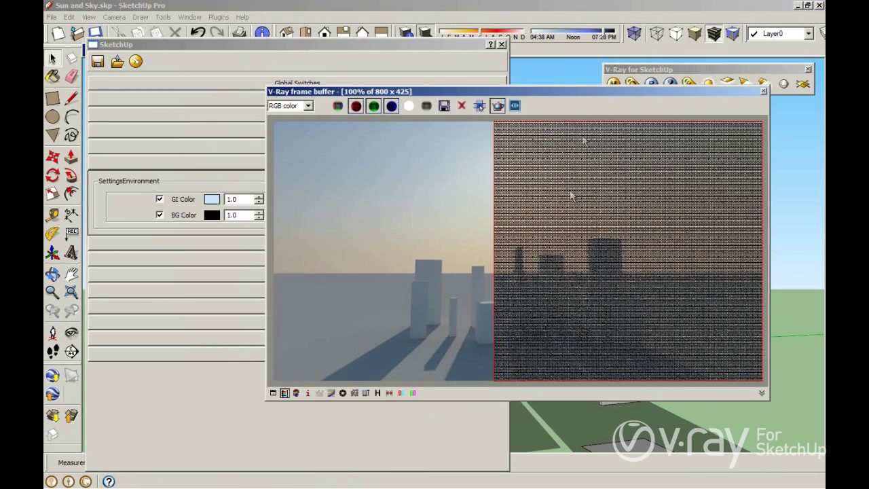
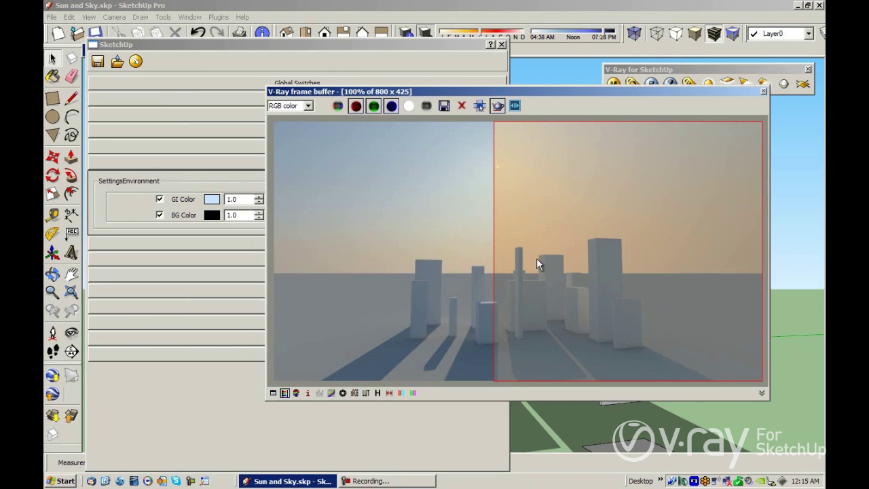
click(497, 107)
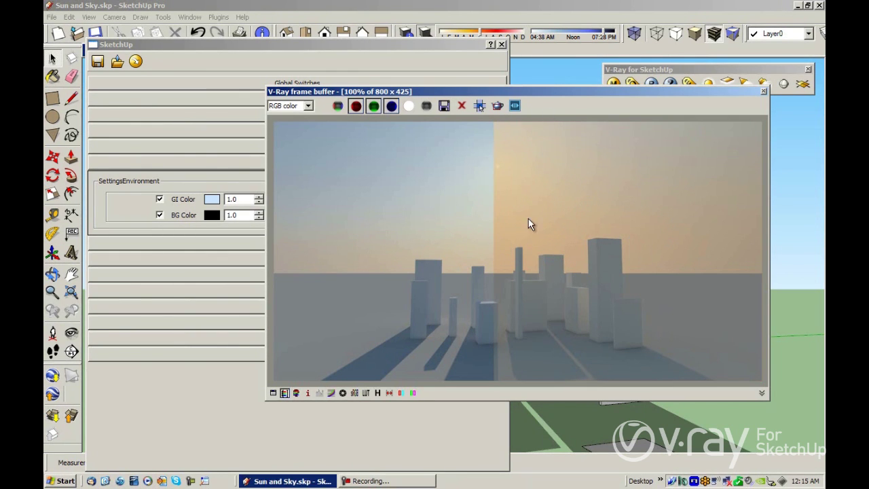
click(651, 85)
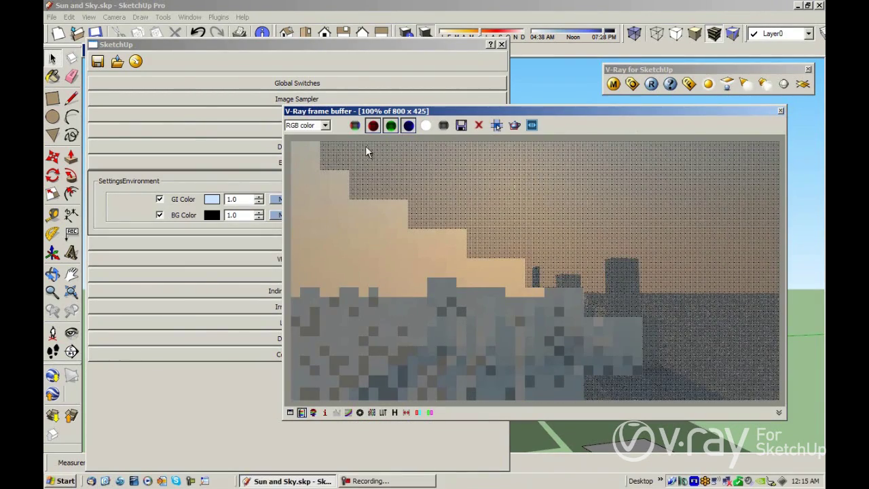
Reset the SunLight turbidity in the GI Color sky texture to 3.0 and render the whole frame again.
click(266, 174)
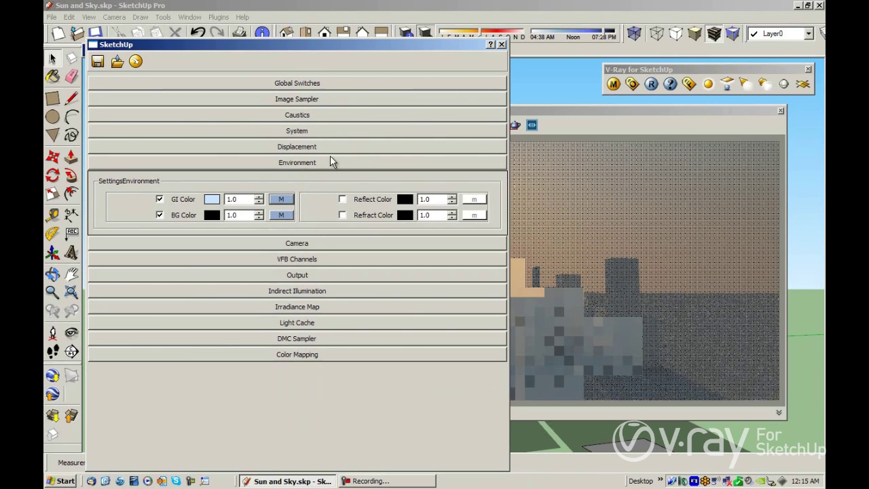
click(282, 199)
double_click(428, 242)
text(.7.0)
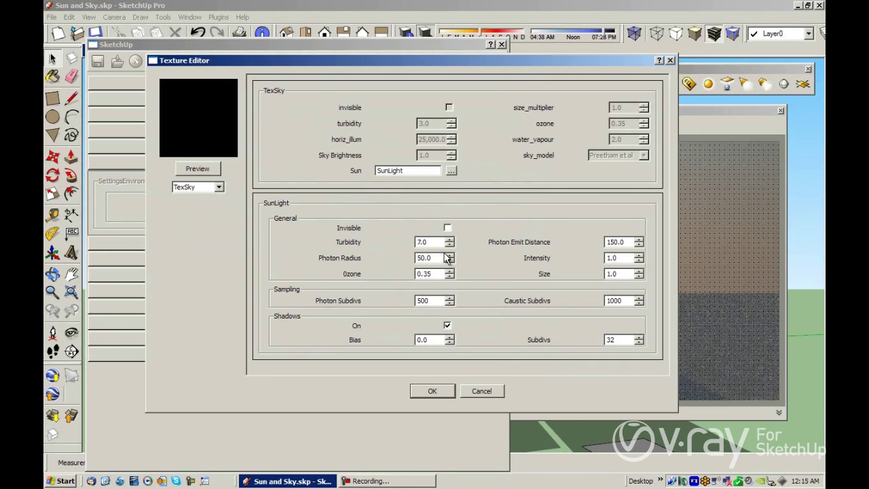
double_click(422, 242)
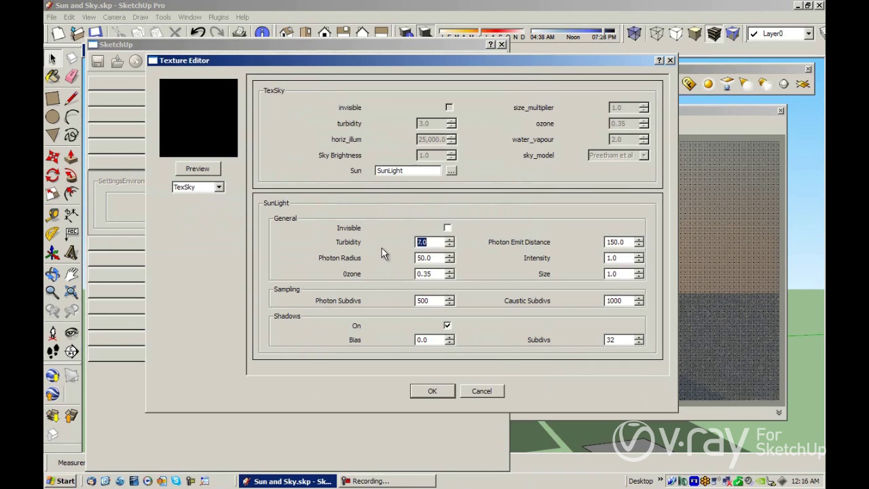
click(449, 246)
double_click(443, 276)
click(432, 391)
click(652, 84)
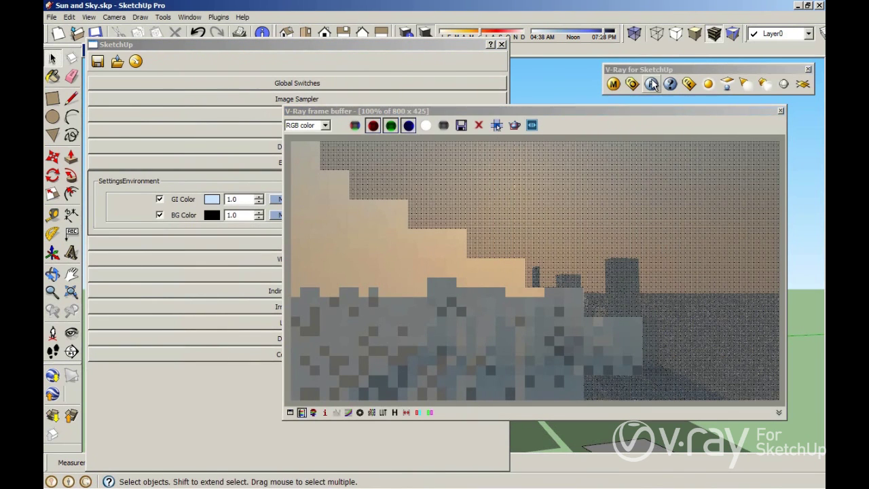
click(652, 84)
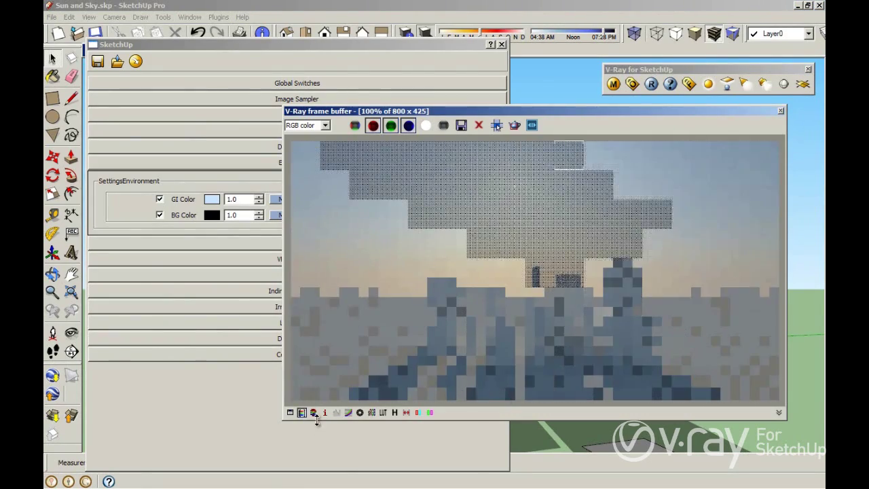
Open the frame buffer's render history and save the finished city render to it.
click(395, 413)
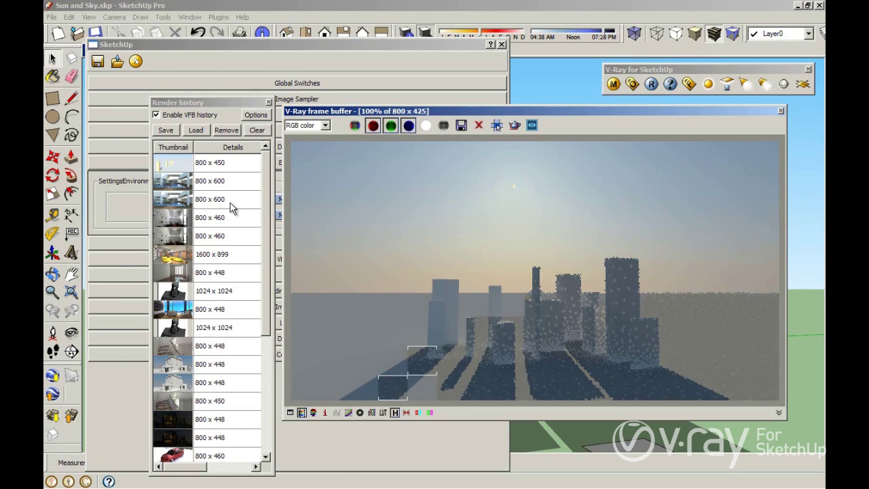
drag(210, 109, 212, 86)
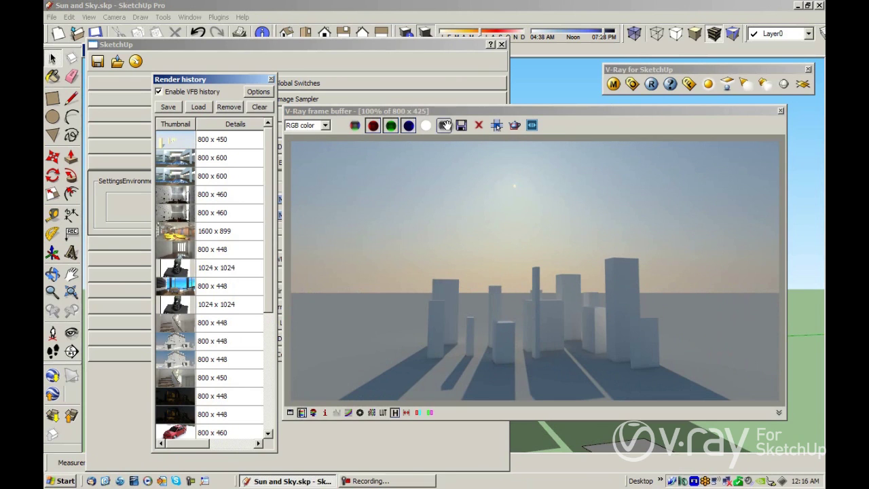
click(167, 108)
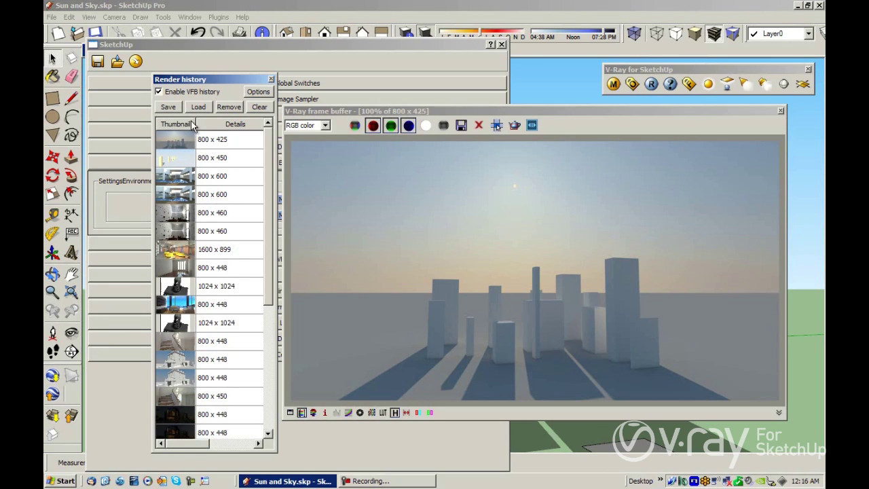
Load the 800 x 450 render from the history into the frame buffer, and reload the 800 x 425 city render.
click(180, 160)
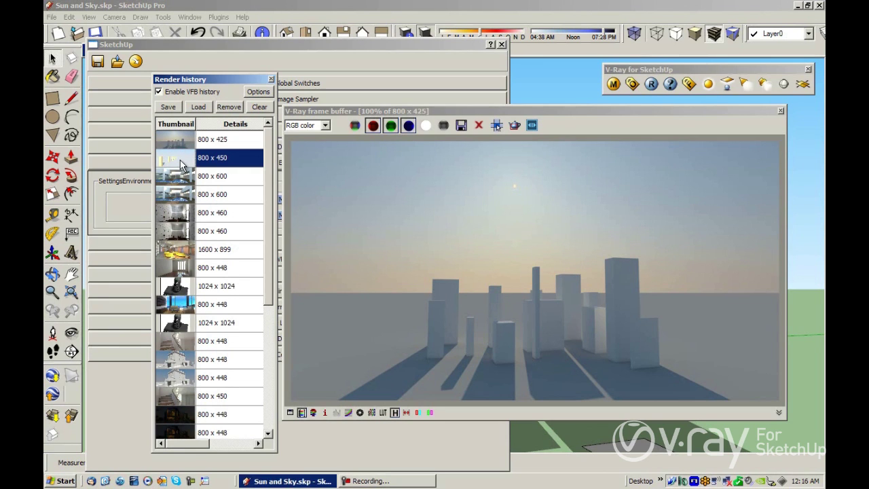
click(199, 107)
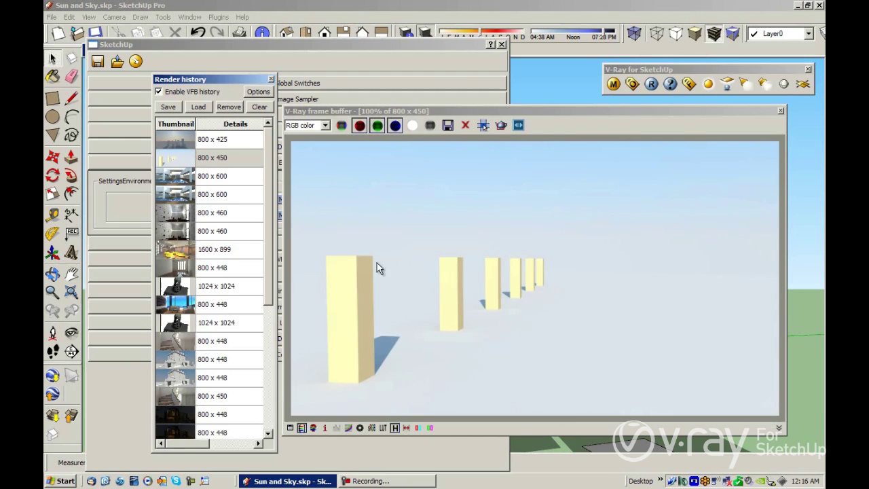
click(177, 141)
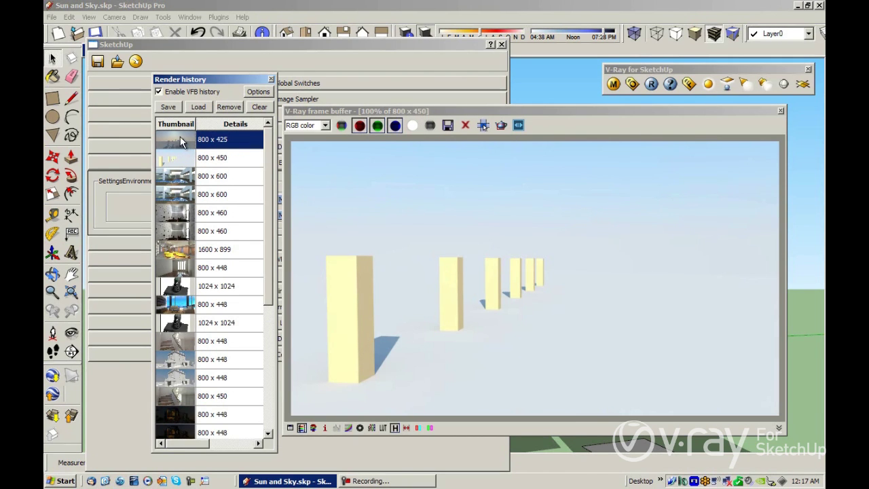
click(198, 106)
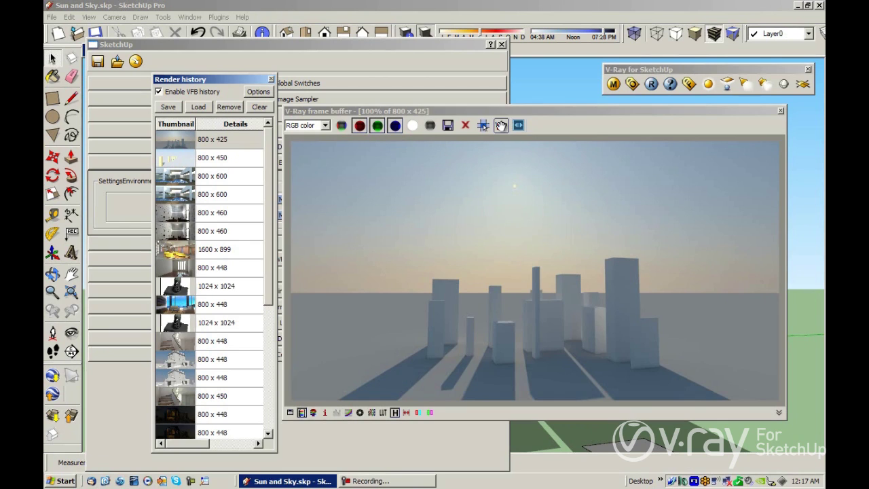
Turn on region rendering and mark a region around the right-hand group of buildings.
click(501, 125)
drag(493, 255, 676, 378)
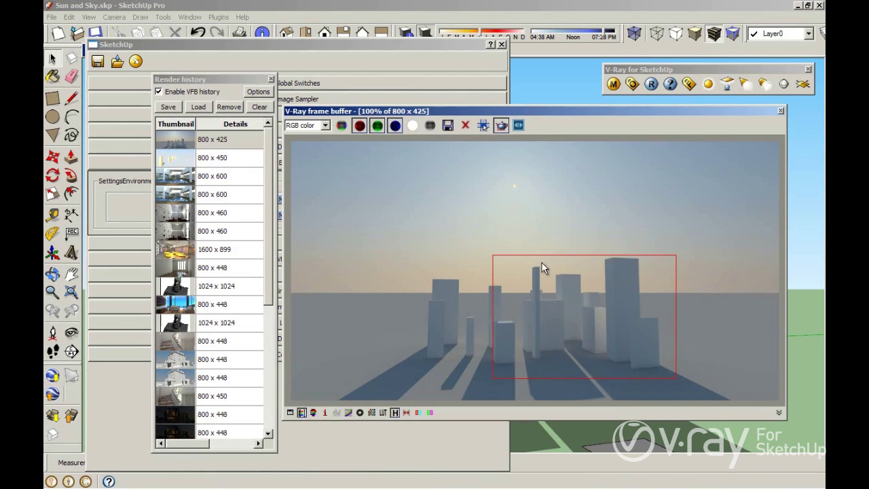
drag(545, 264, 700, 383)
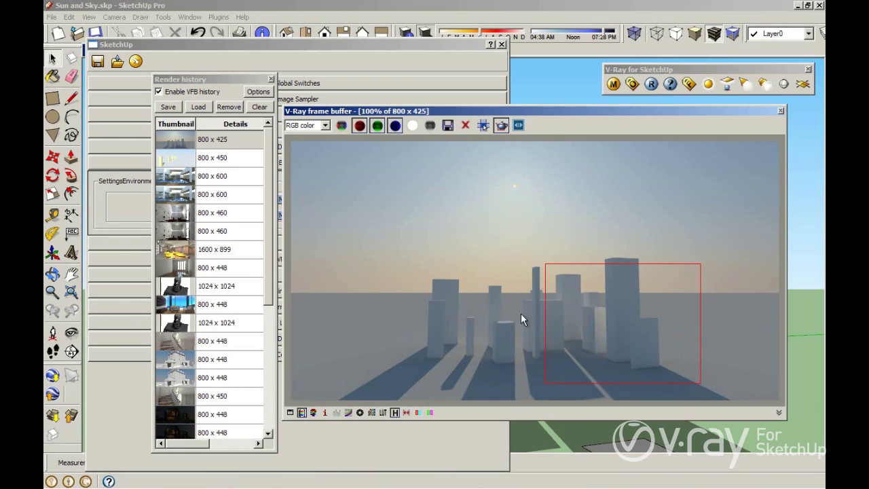
Set the SunLight ozone in the GI Color sky texture to 1 and render the marked region.
click(332, 61)
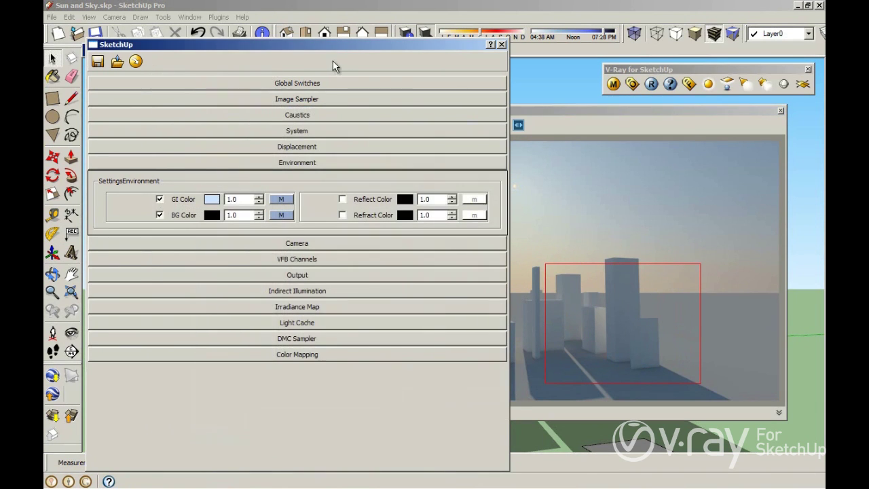
click(286, 204)
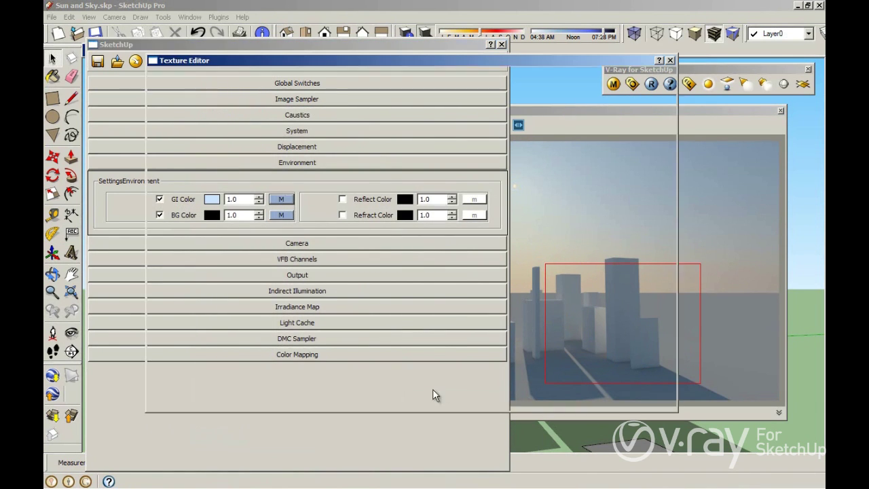
double_click(423, 273)
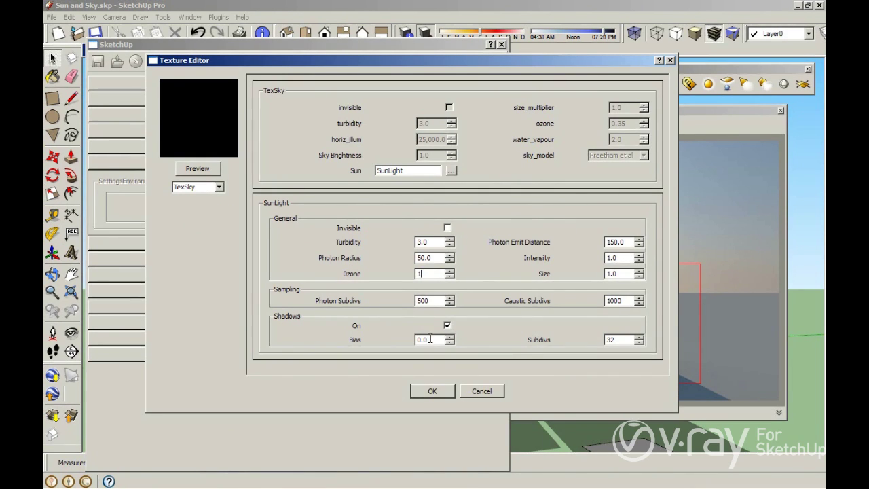
mouse_move(363, 484)
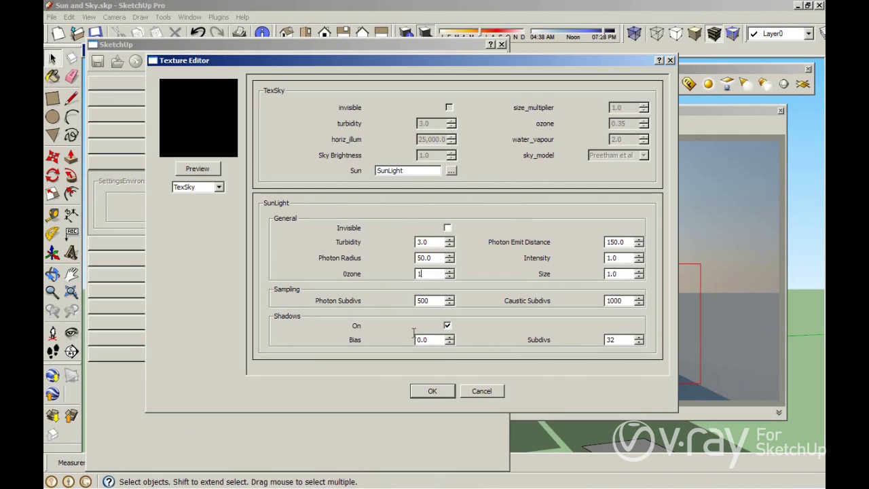
click(442, 389)
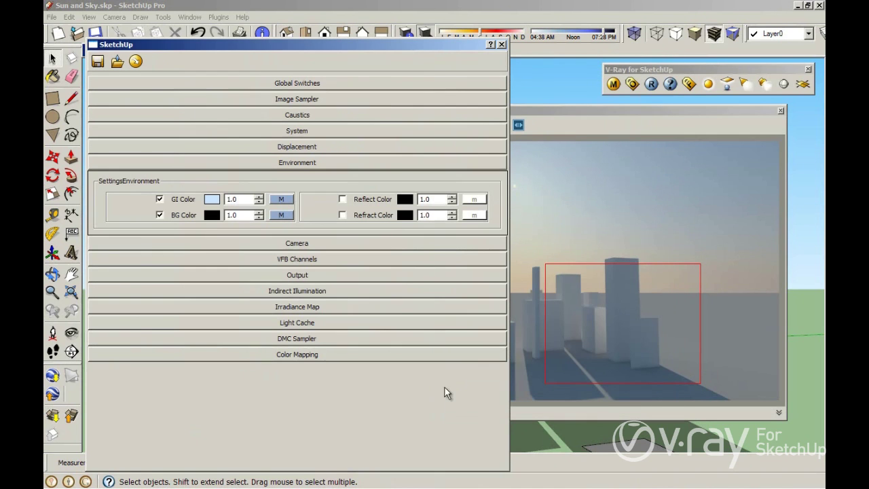
click(651, 83)
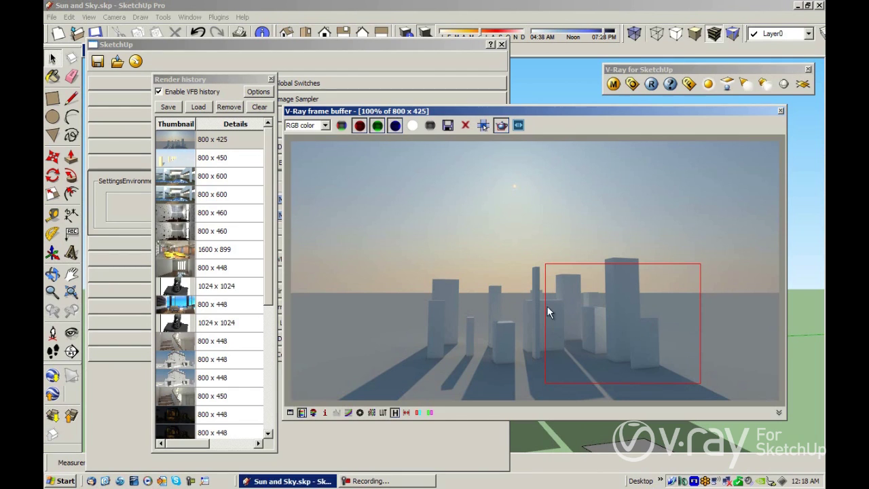
Mark a region around the left-hand buildings and render it with the SunLight ozone set to 0.0 in the BG Color sky texture.
drag(427, 264, 546, 382)
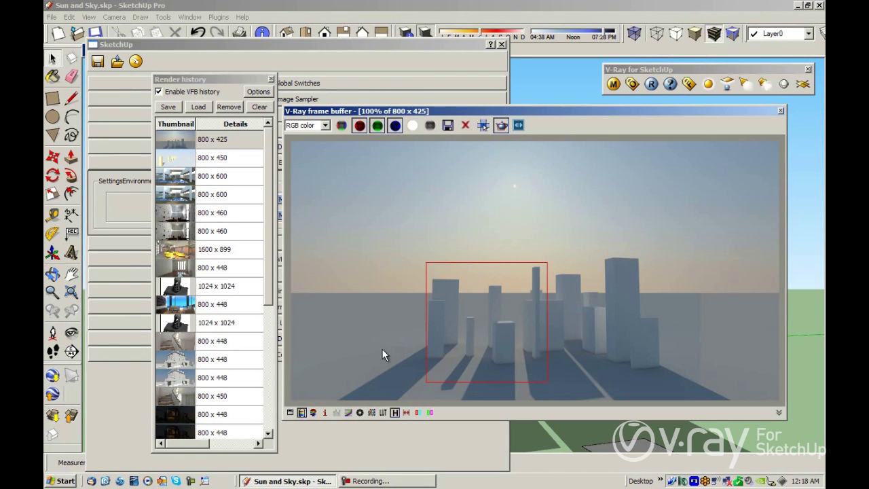
click(343, 71)
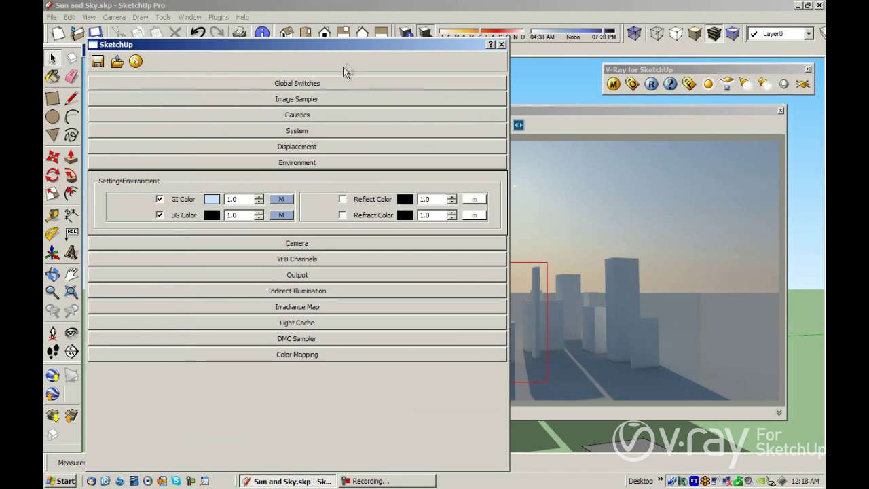
click(287, 212)
double_click(425, 273)
text(0)
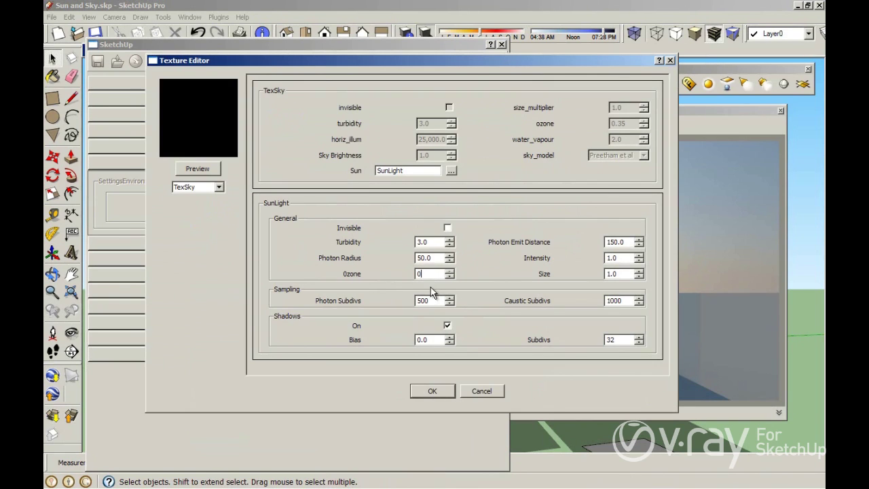
click(450, 276)
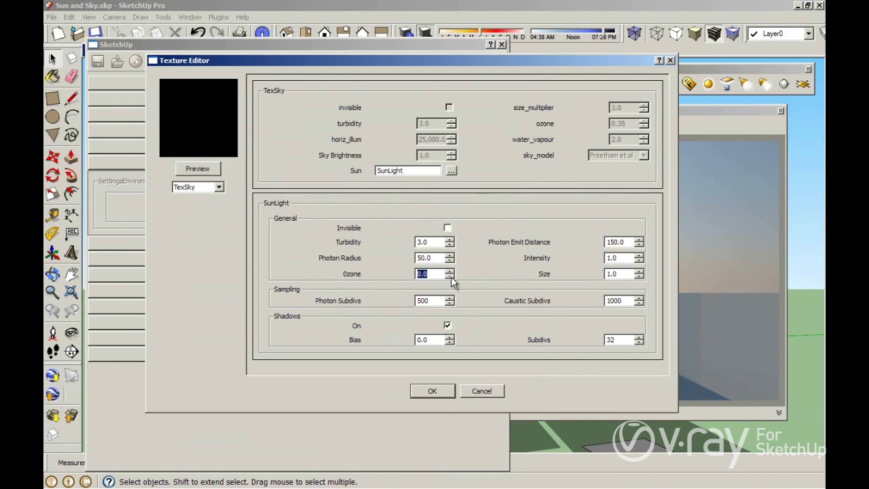
click(438, 391)
click(650, 86)
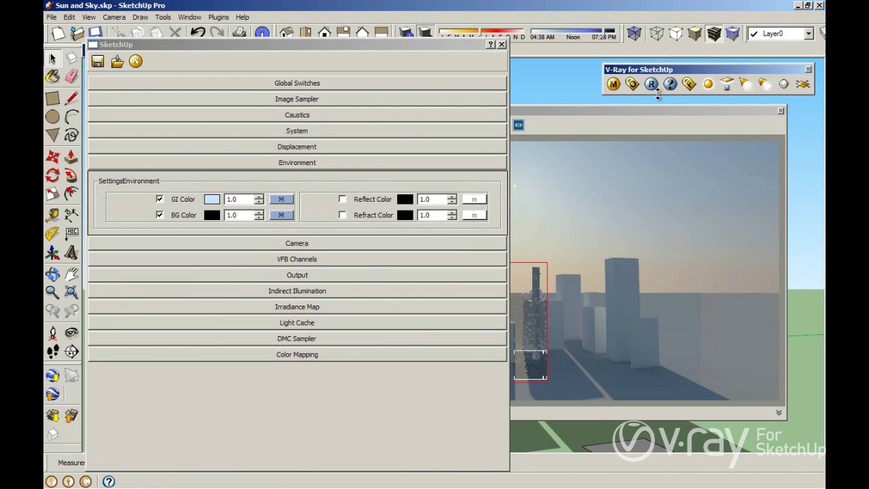
Turn off region rendering in the frame buffer.
click(567, 313)
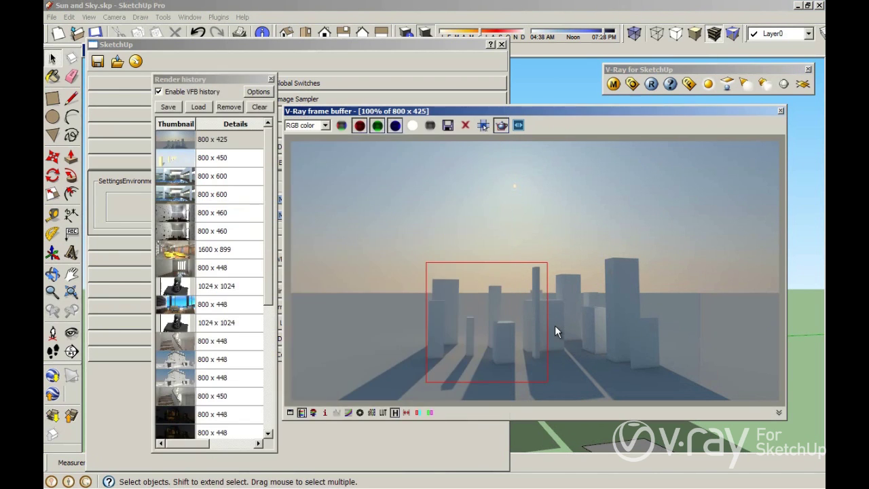
scroll(554, 327, up, 1)
click(501, 126)
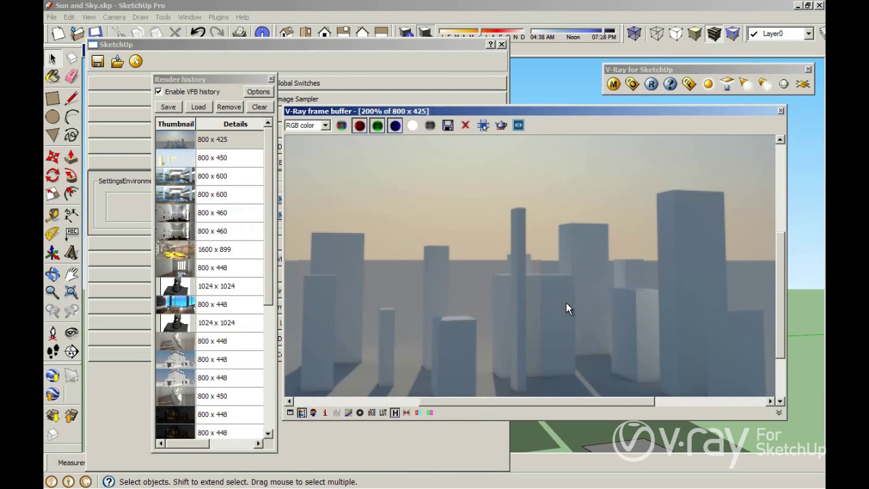
Examine the shading of the thin tower and its neighbouring buildings up close in the render, and close the render history.
scroll(569, 308, up, 1)
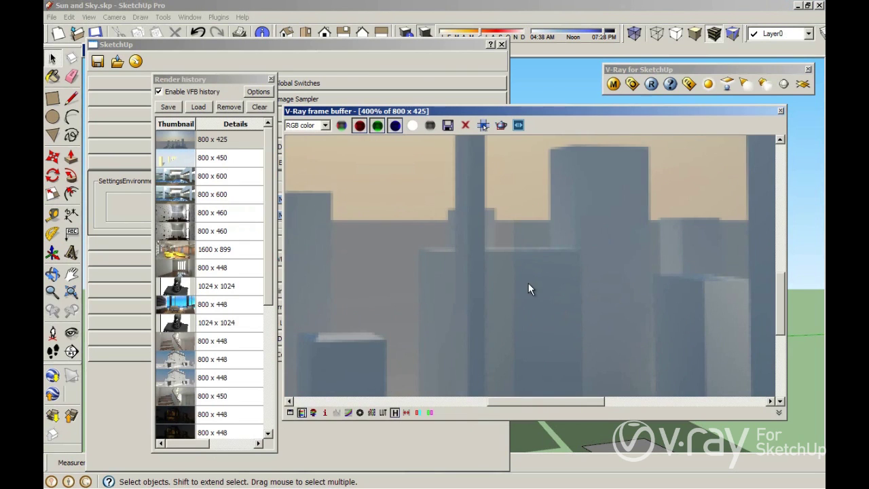
middle_drag(521, 285, 523, 259)
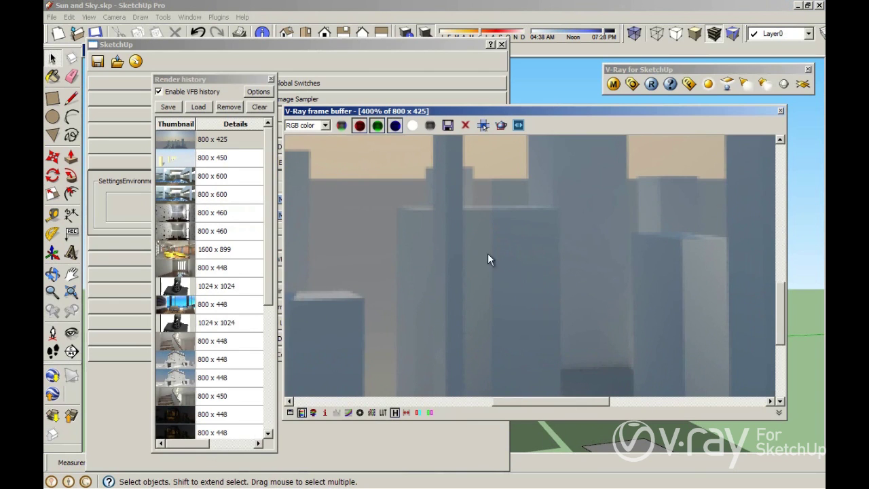
middle_drag(434, 297, 516, 334)
scroll(538, 352, up, 1)
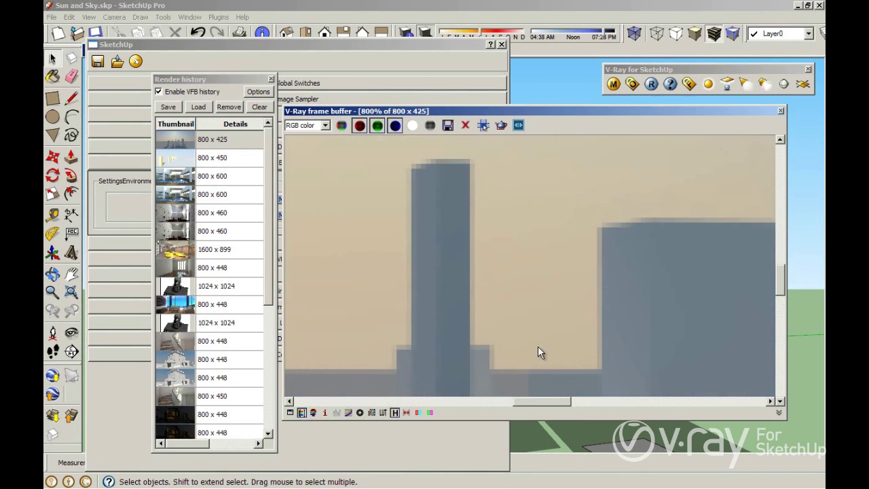
middle_drag(531, 286, 400, 245)
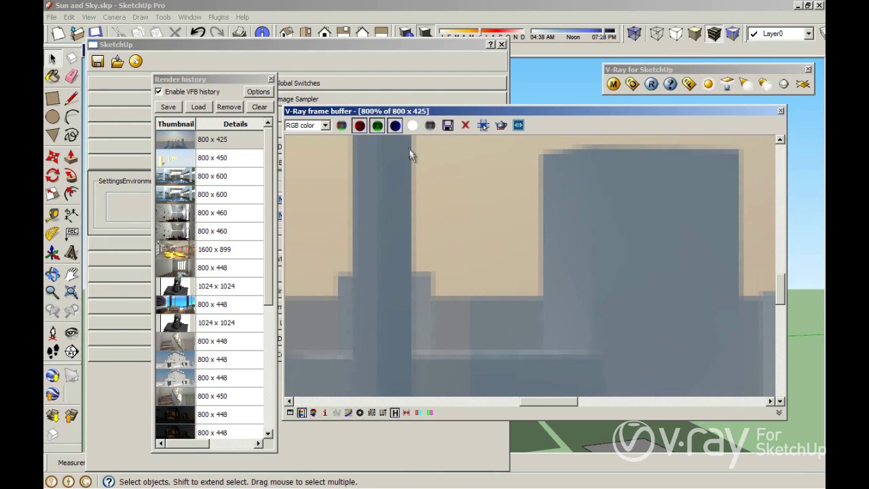
click(272, 79)
scroll(471, 241, down, 6)
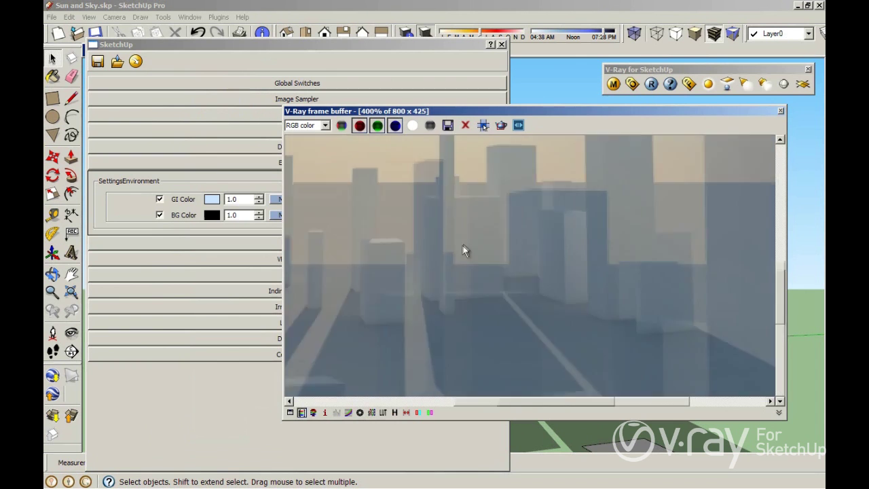
scroll(467, 256, up, 1)
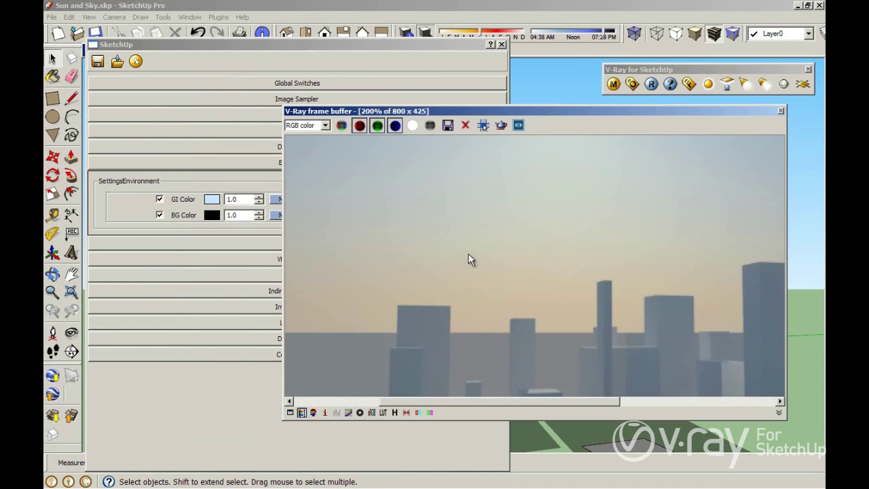
middle_drag(498, 257, 506, 258)
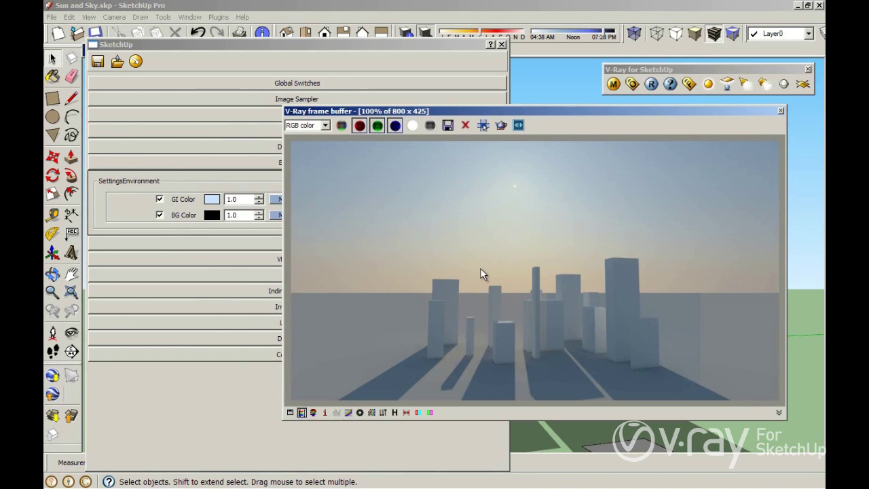
Set the SunLight ozone in the GI Color sky texture to 0.35.
click(277, 199)
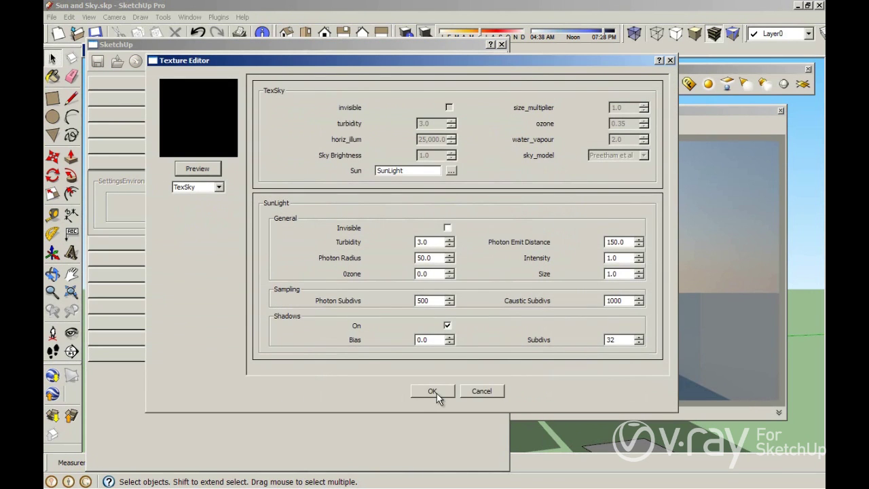
double_click(423, 274)
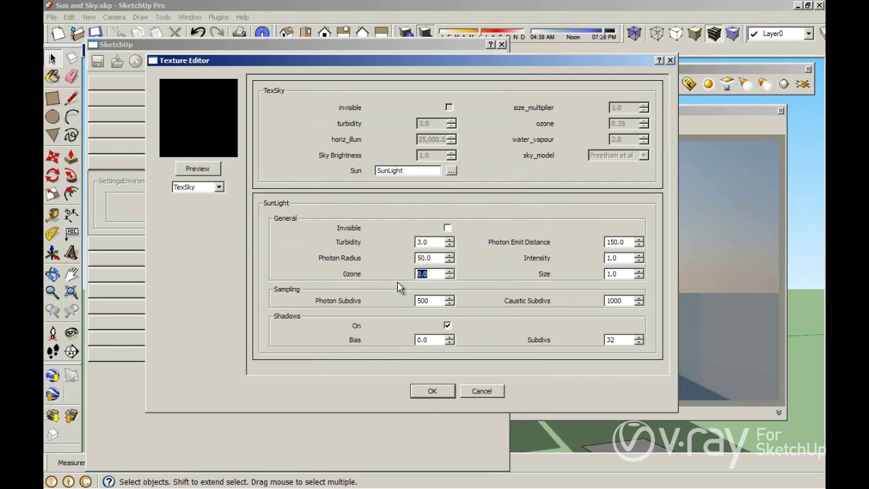
text(.35)
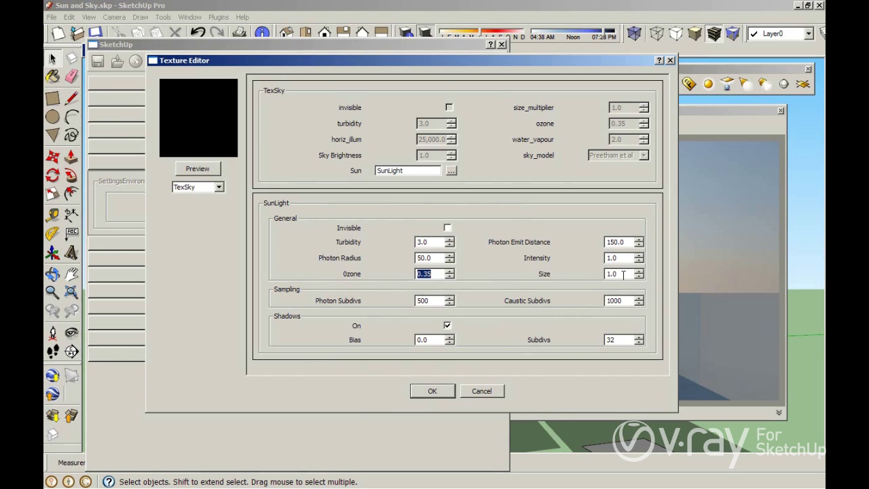
Set the SunLight size to 20 in the GI Color sky texture and render the full scene.
drag(624, 274, 599, 281)
text(20)
click(433, 392)
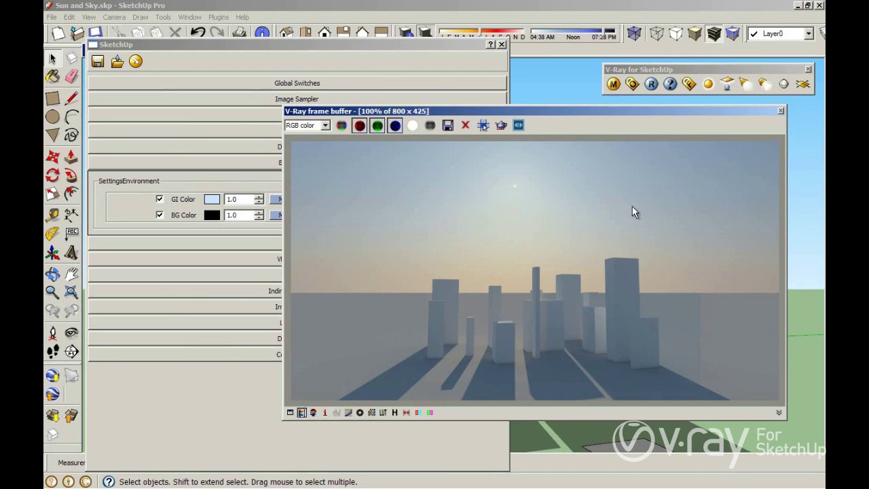
click(651, 85)
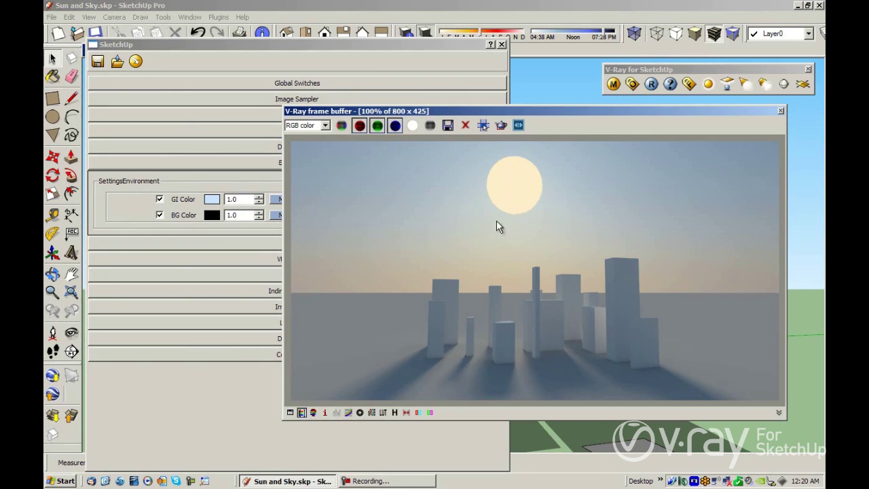
Make the SunLight invisible in the GI Color sky texture and render the scene.
click(260, 179)
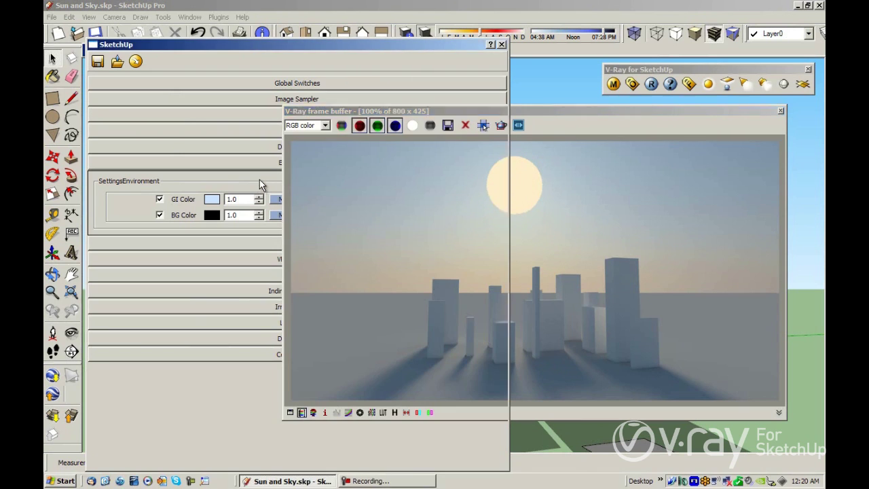
click(281, 199)
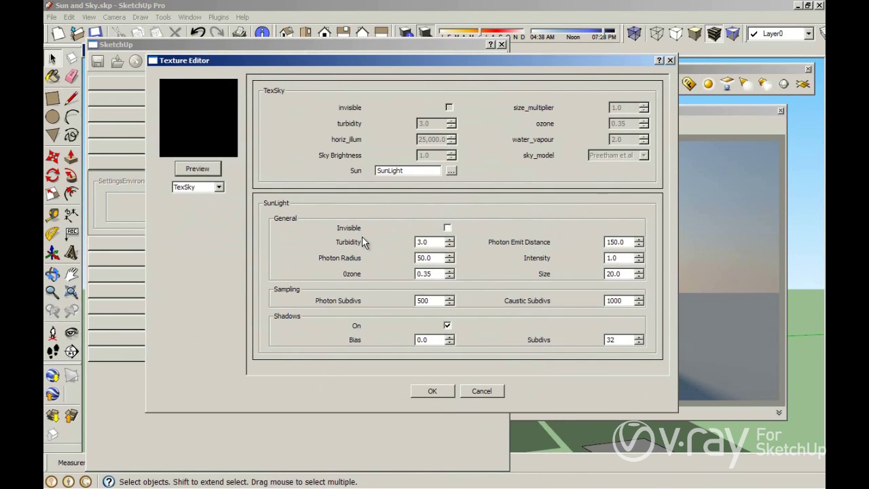
click(448, 228)
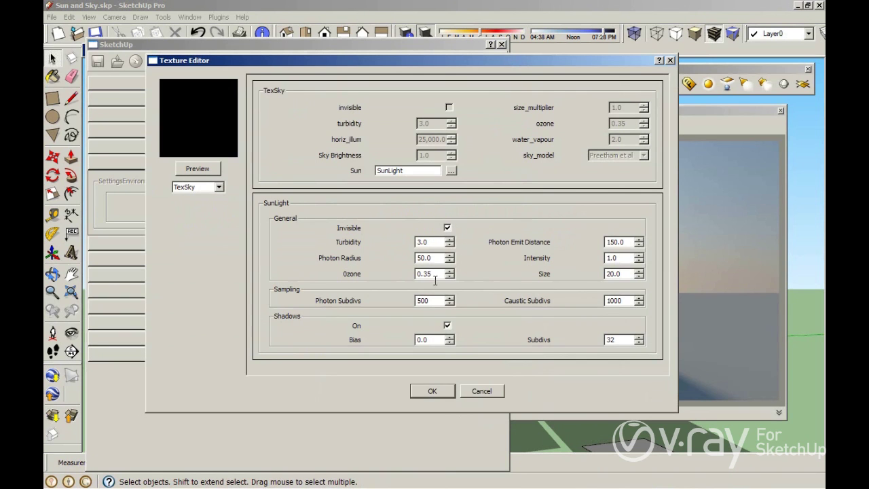
click(443, 392)
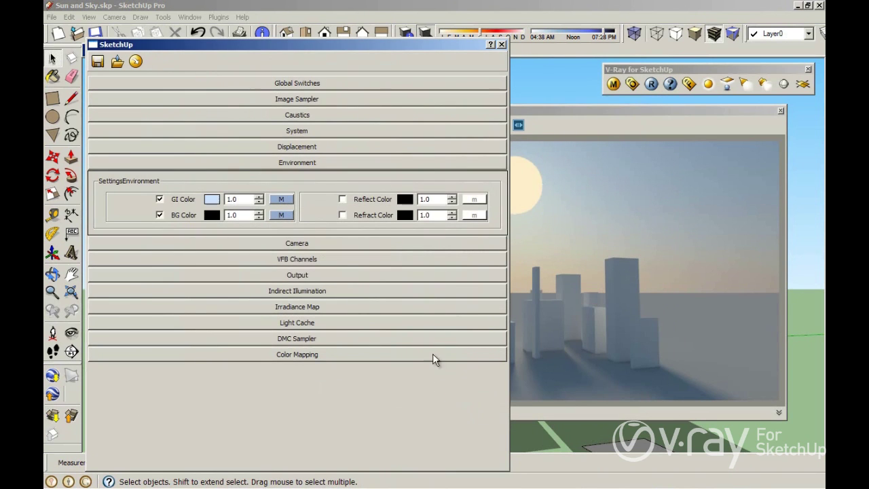
click(652, 84)
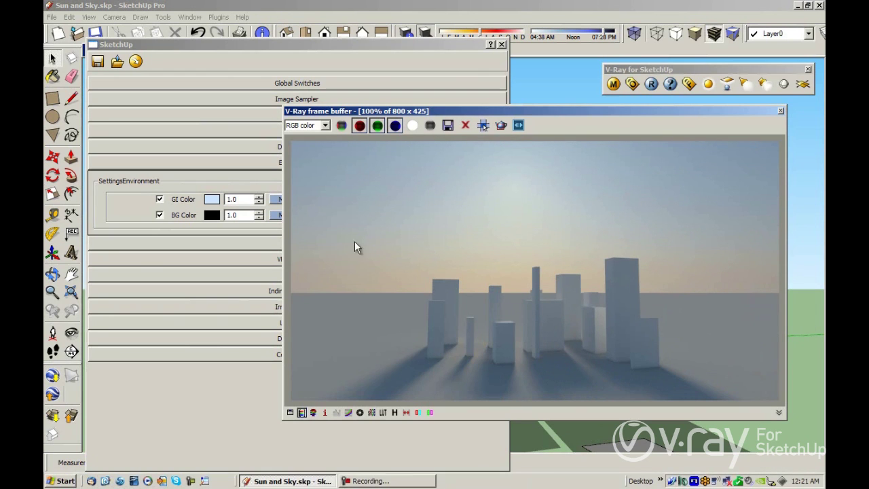
Set the SunLight size in the GI Color sky texture to 200 and render the scene.
click(249, 197)
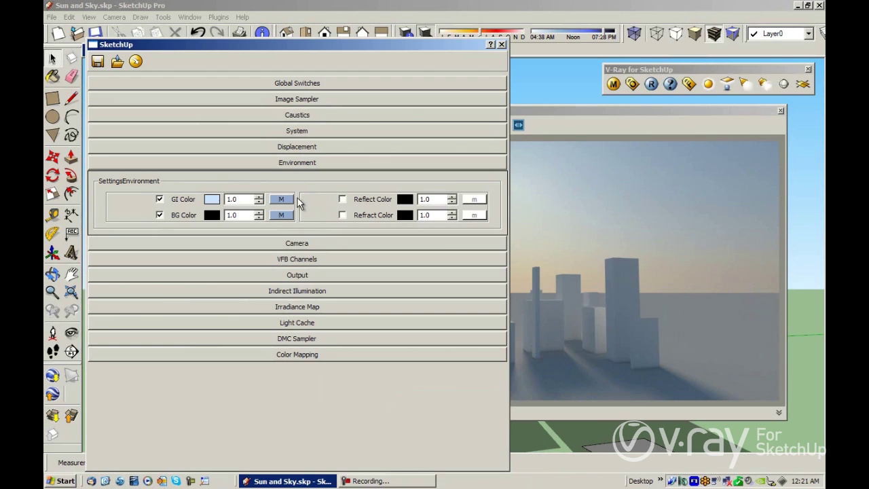
click(283, 199)
double_click(632, 274)
text(200)
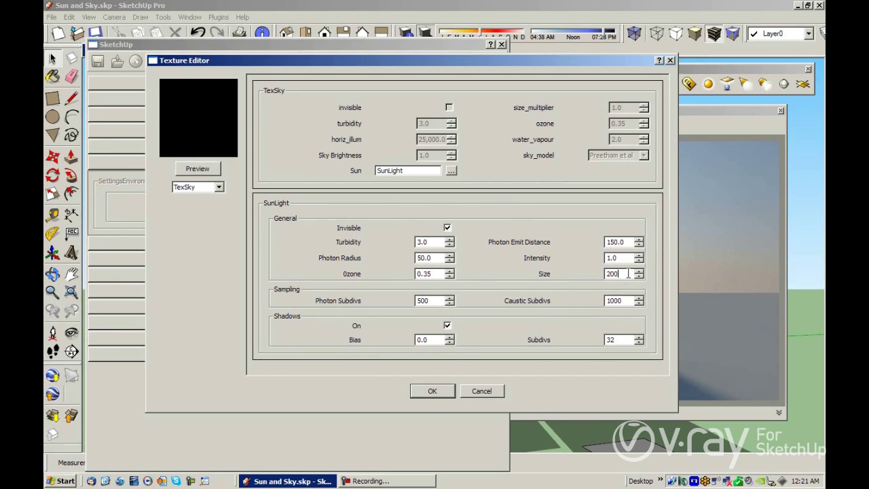
click(432, 390)
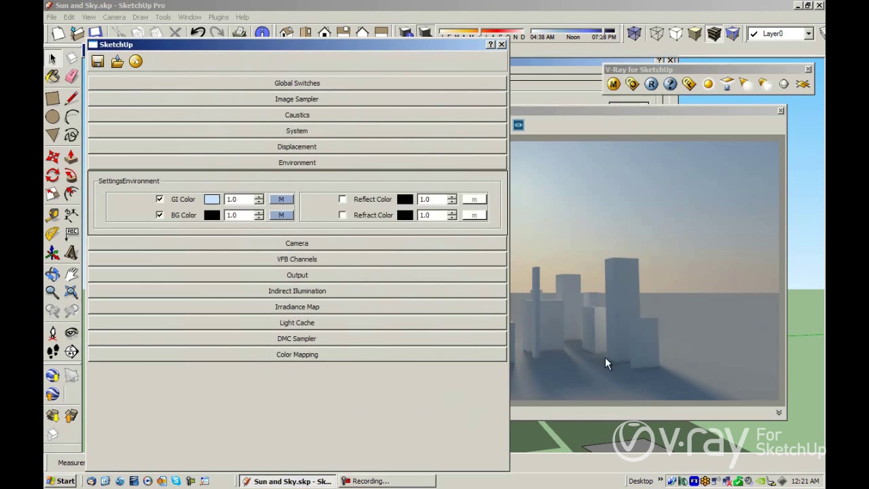
click(605, 364)
click(651, 84)
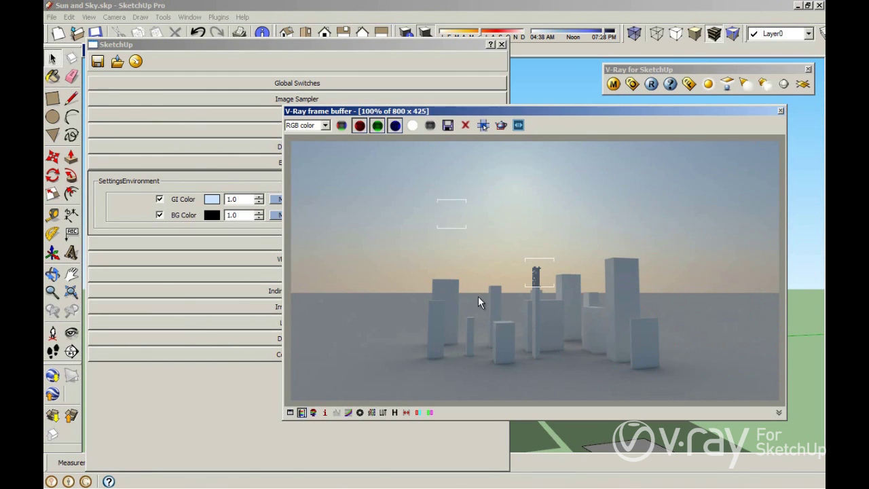
Set the SunLight intensity in the GI Color sky texture to 0.2 and render the scene.
click(248, 181)
click(283, 200)
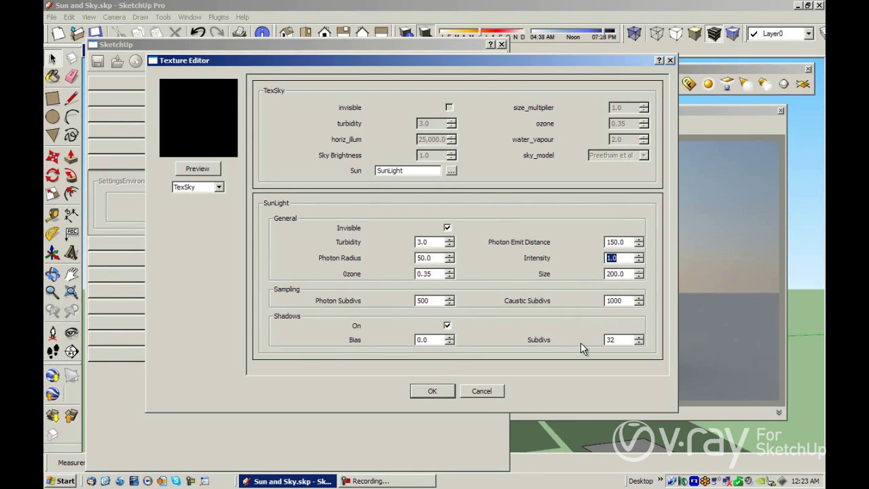
text(.2)
click(433, 392)
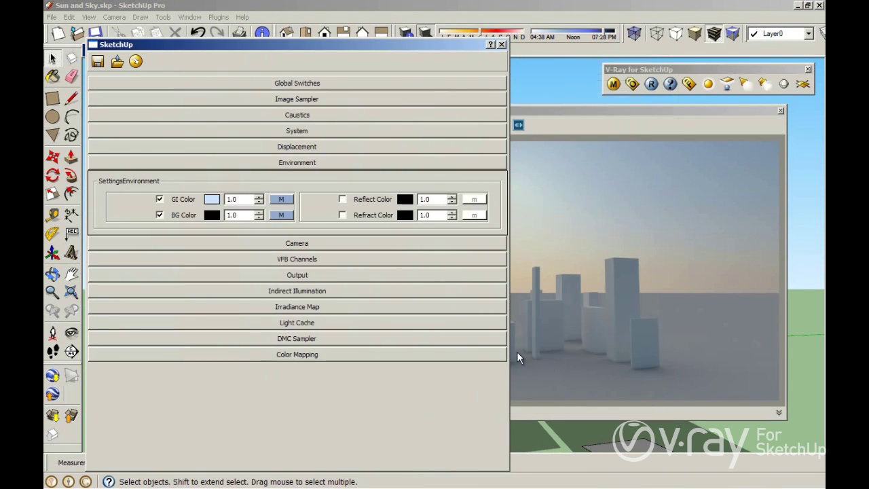
click(591, 259)
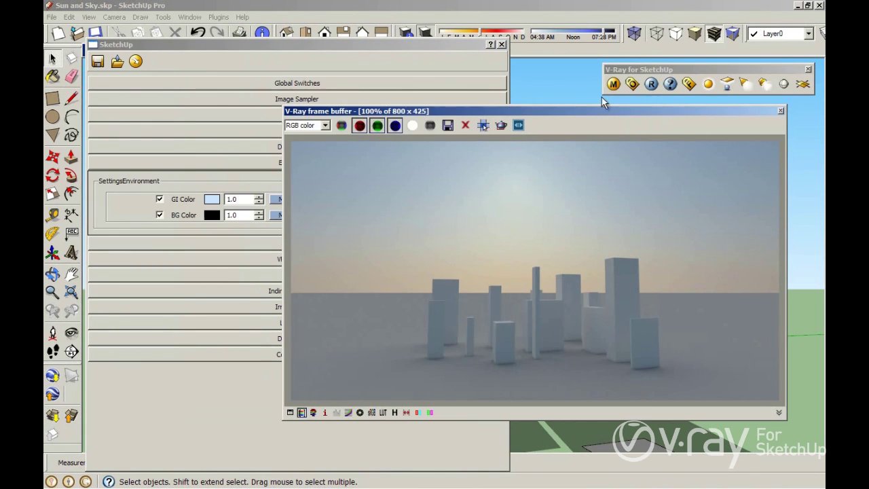
click(652, 83)
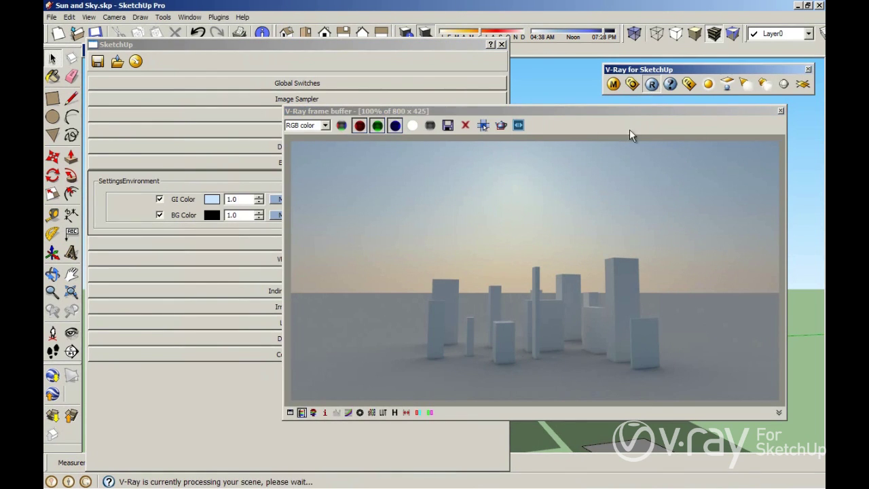